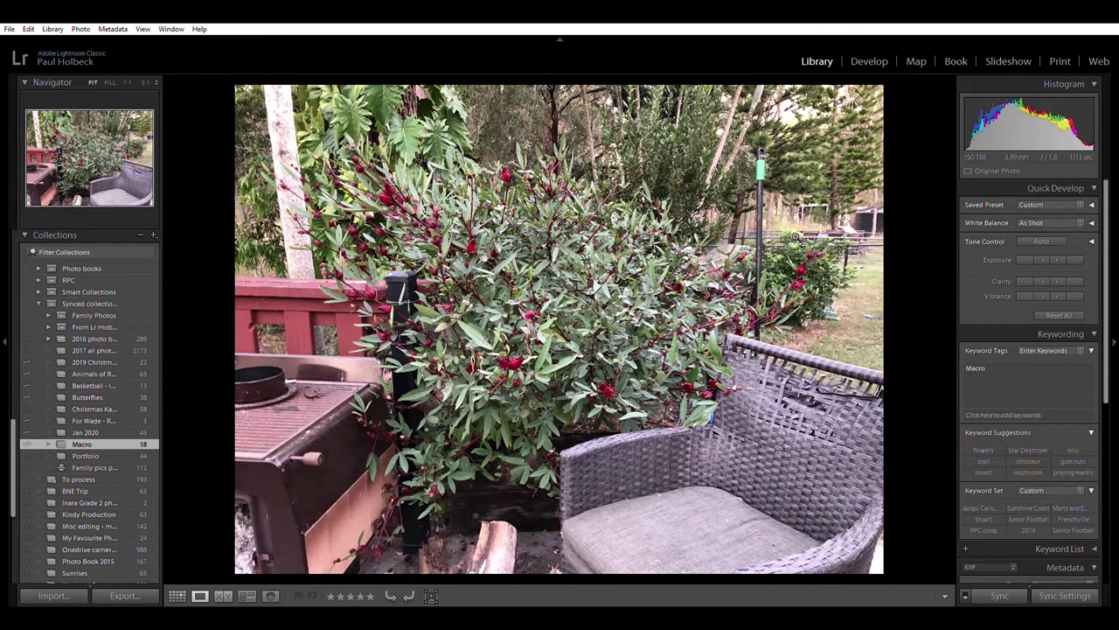
Browse from the wide shot of the flowering bush through the edited close-ups of its flowers
key(Right)
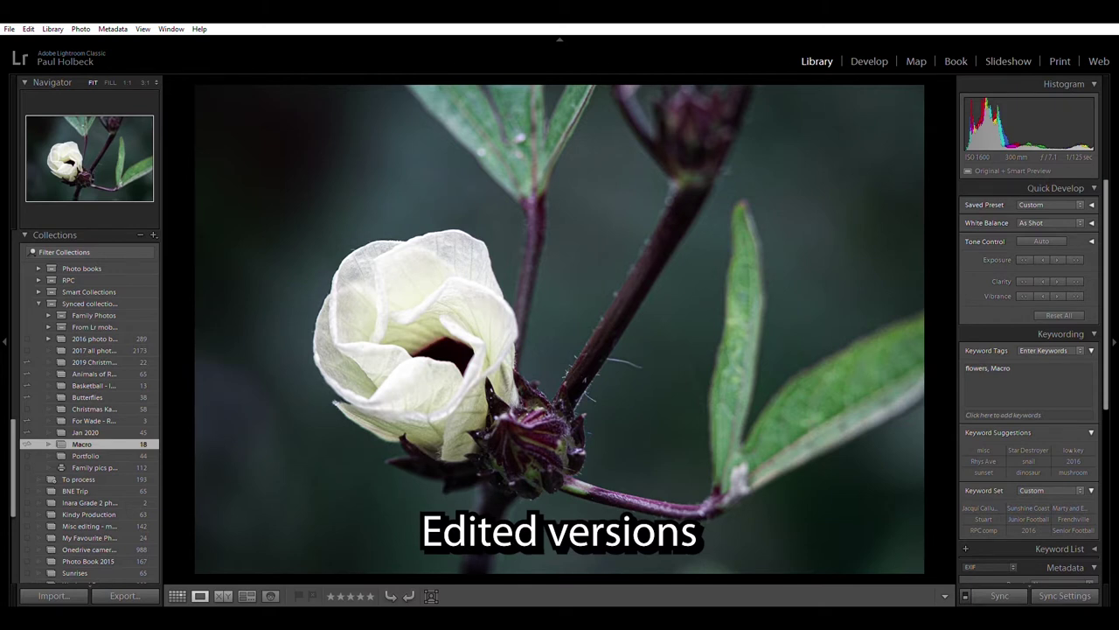
key(Right)
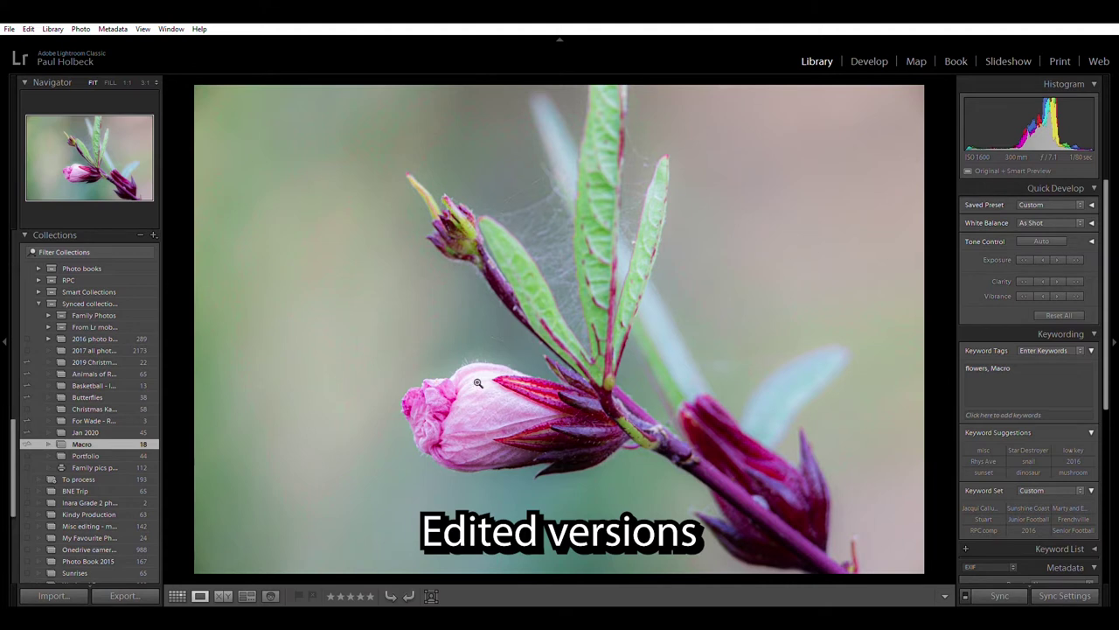
key(Right)
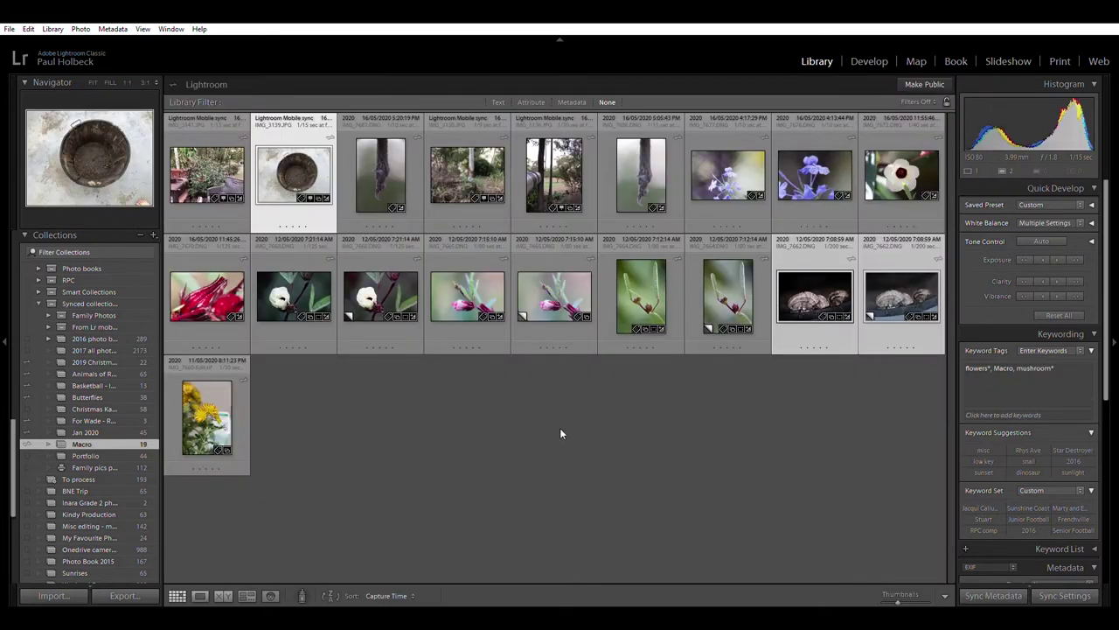
View the wooden tub photo full size, followed by the unedited and edited fungus close-ups
double_click(278, 162)
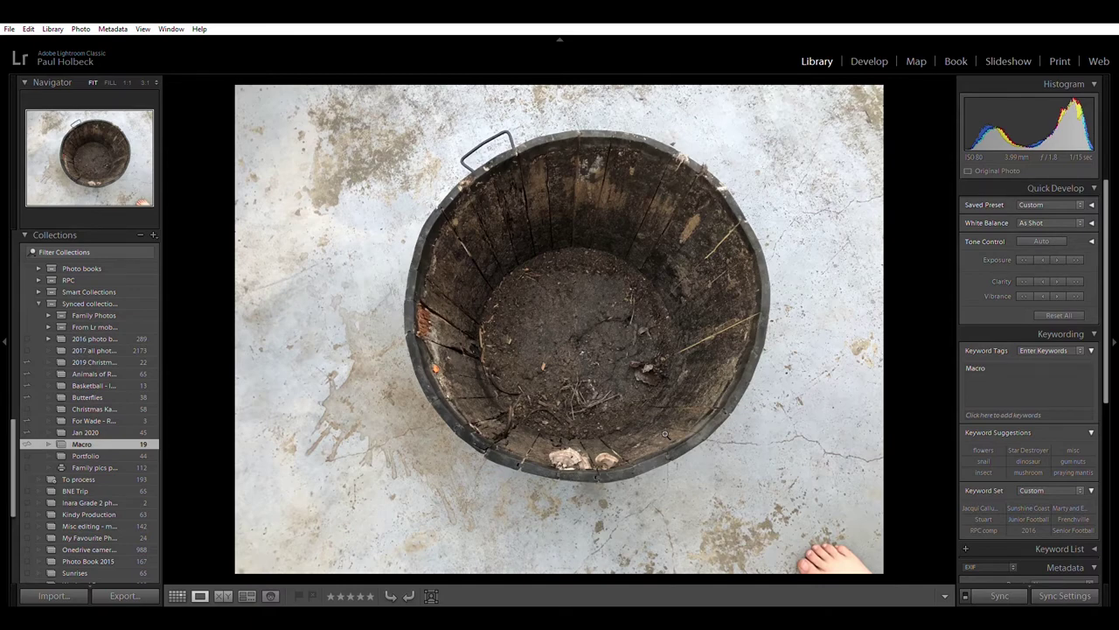
key(Right)
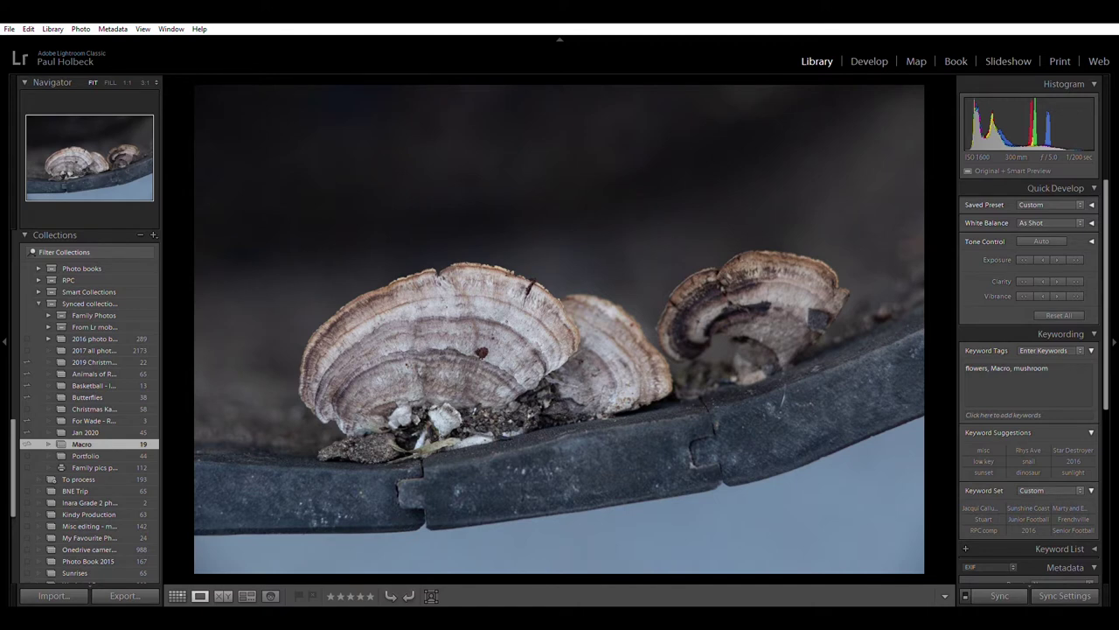
key(ctrl+shift+v)
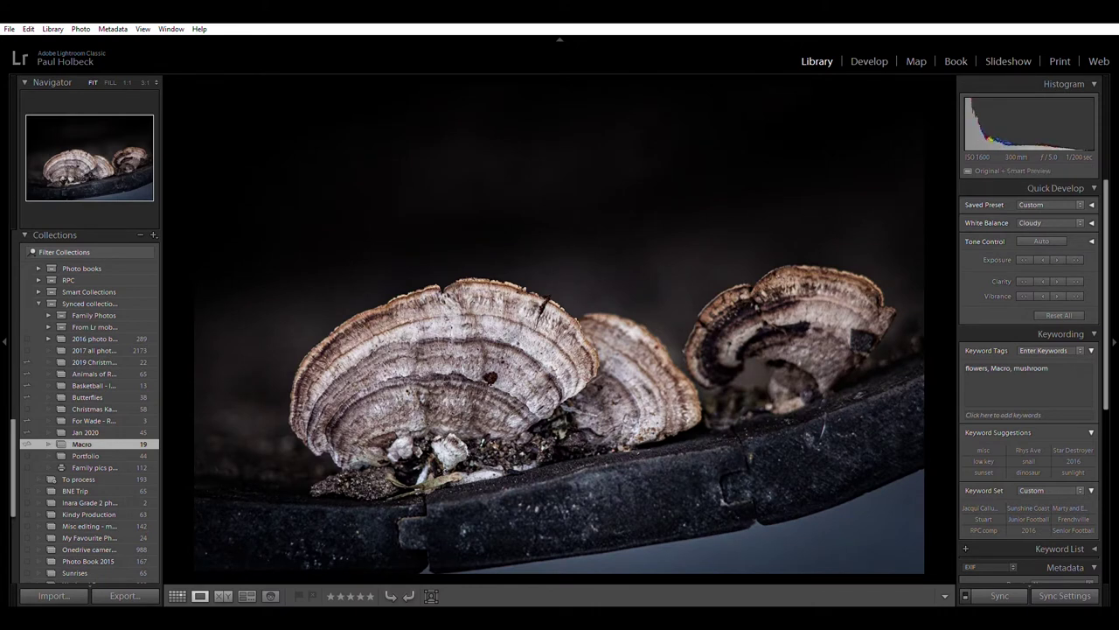
Open the edited fungus photo in the Develop module and compare it with its before view
key(d)
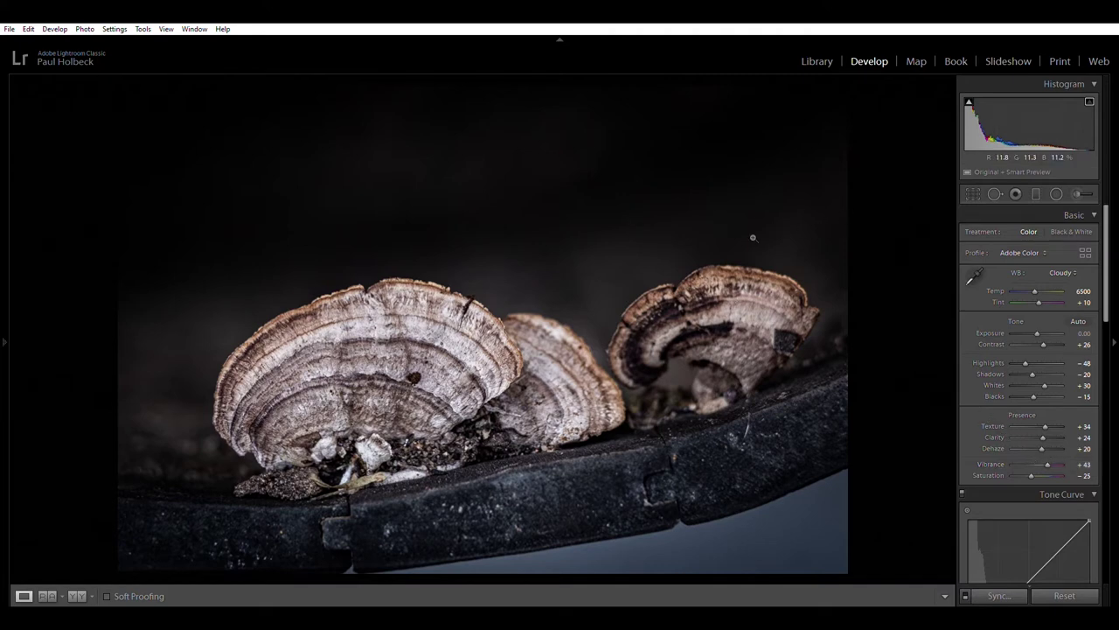
key(backslash)
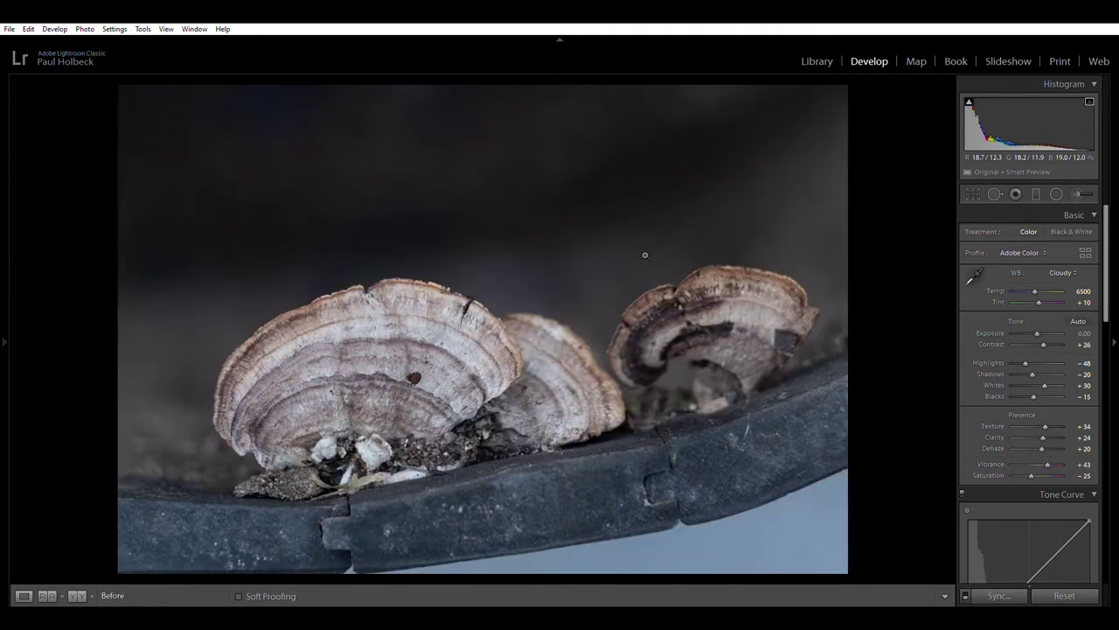
key(backslash)
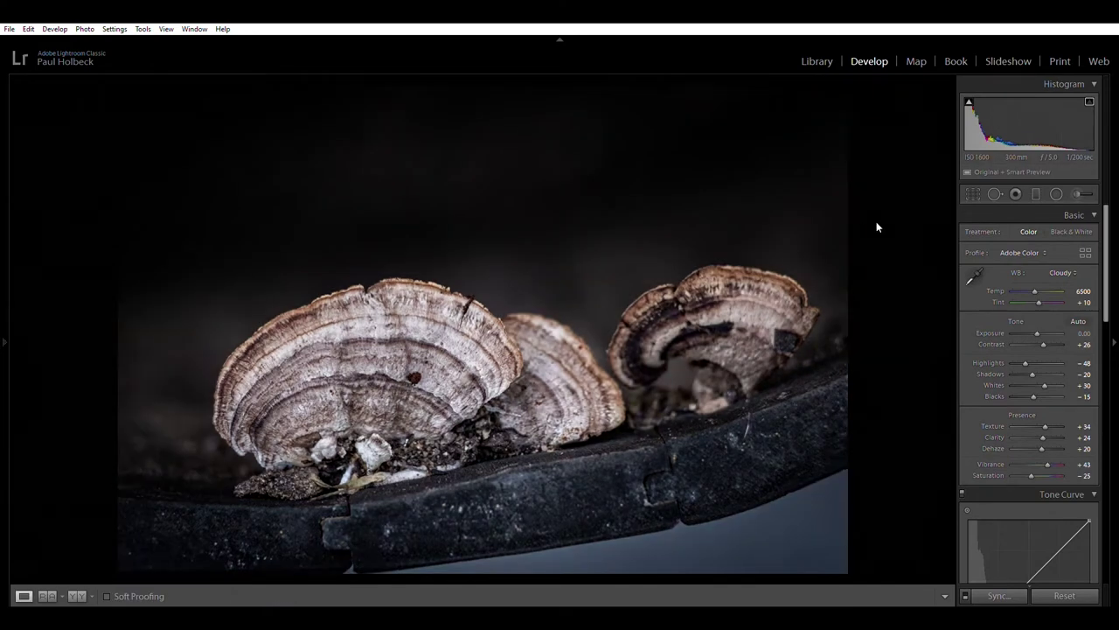
Review the fungus photo's develop settings down to the post-crop vignette, turning Effects off and on to compare
scroll(976, 401, down, 10)
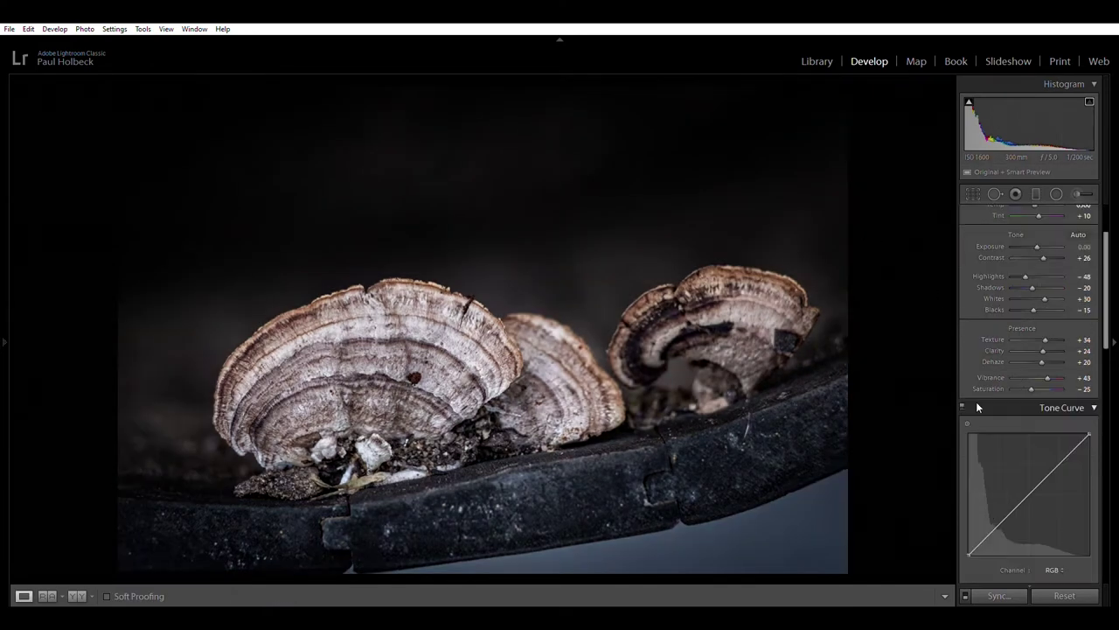
scroll(977, 407, down, 8)
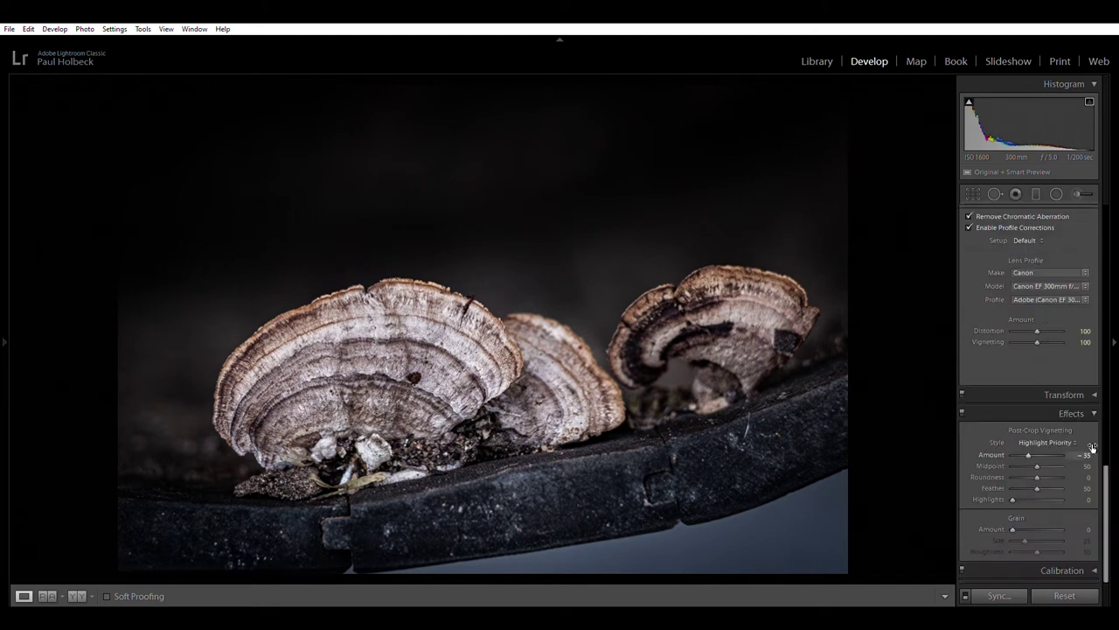
click(963, 412)
click(962, 411)
Open the blue flower photo from the Macro collection in the Develop module and check its lens corrections
key(g)
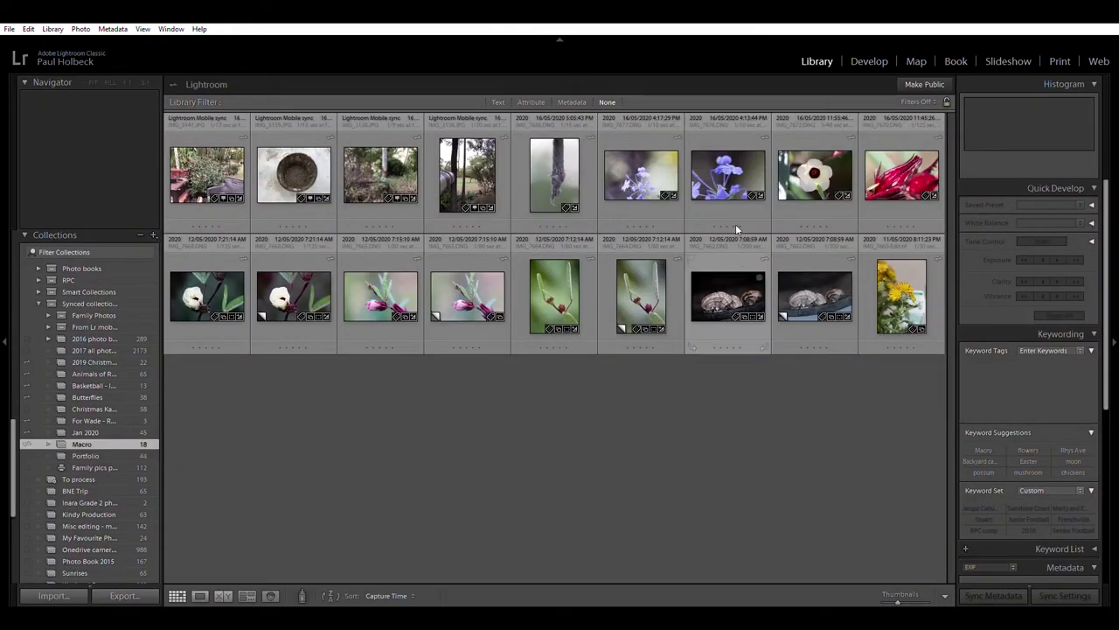
click(727, 171)
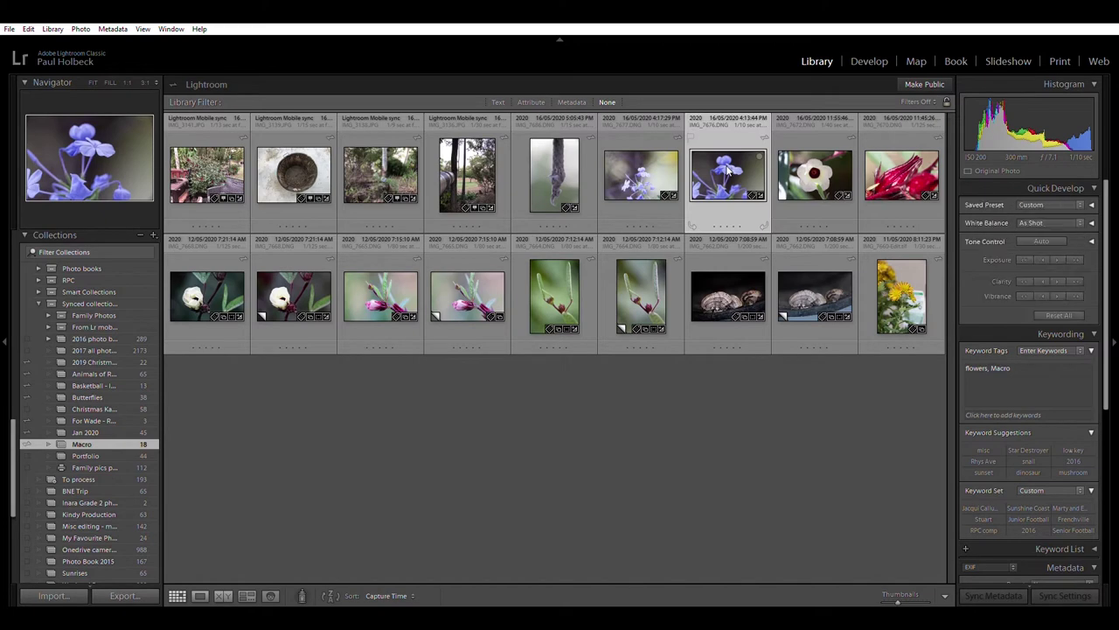
key(d)
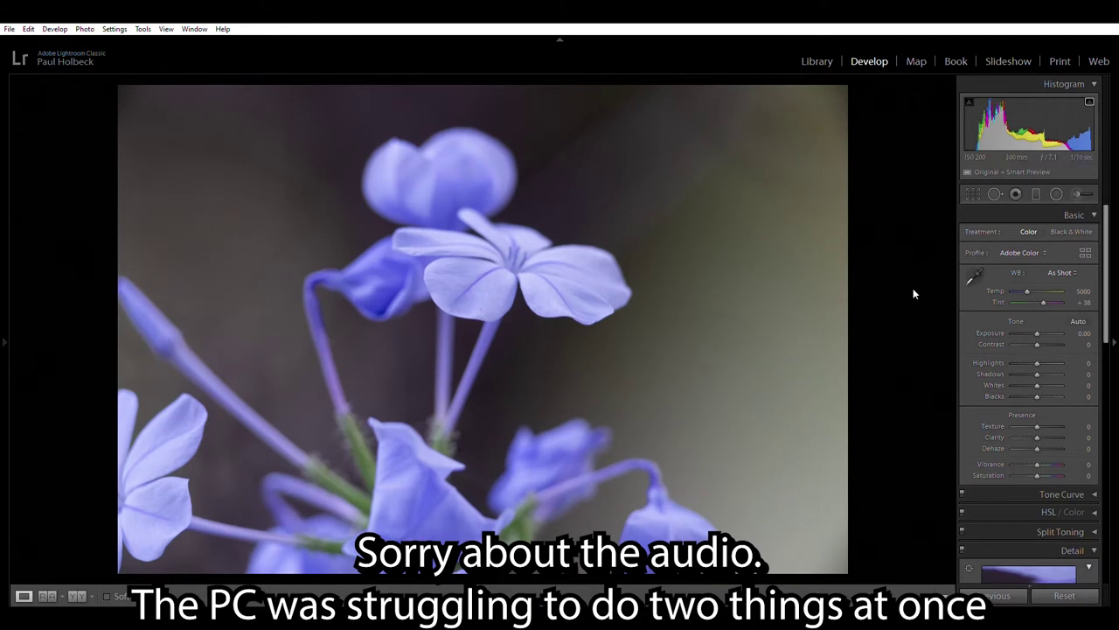
scroll(981, 394, down, 5)
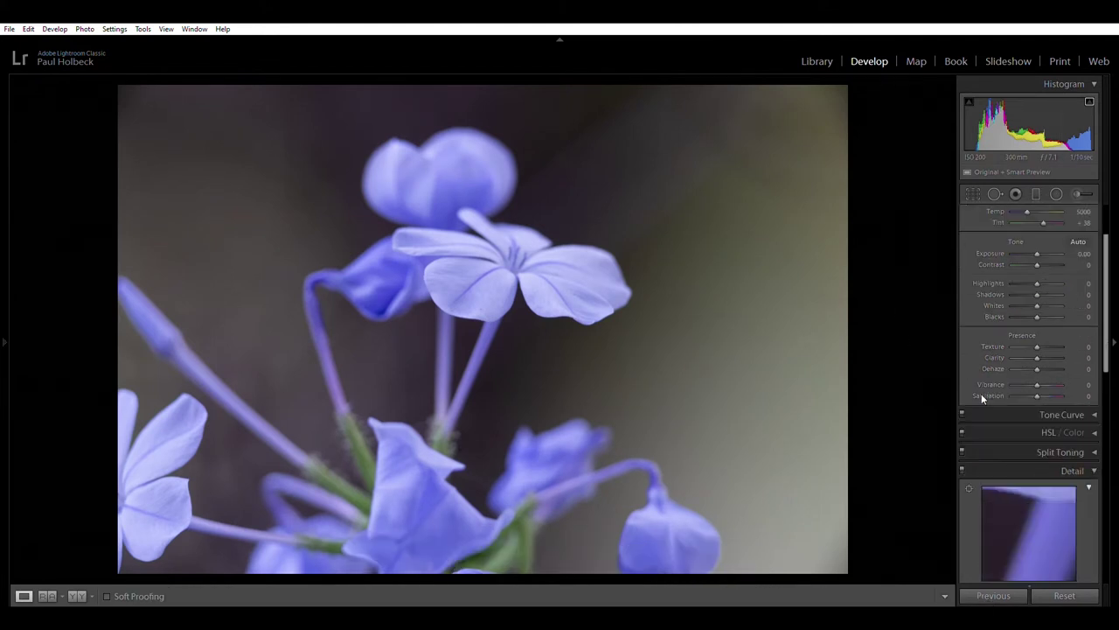
scroll(1010, 358, down, 3)
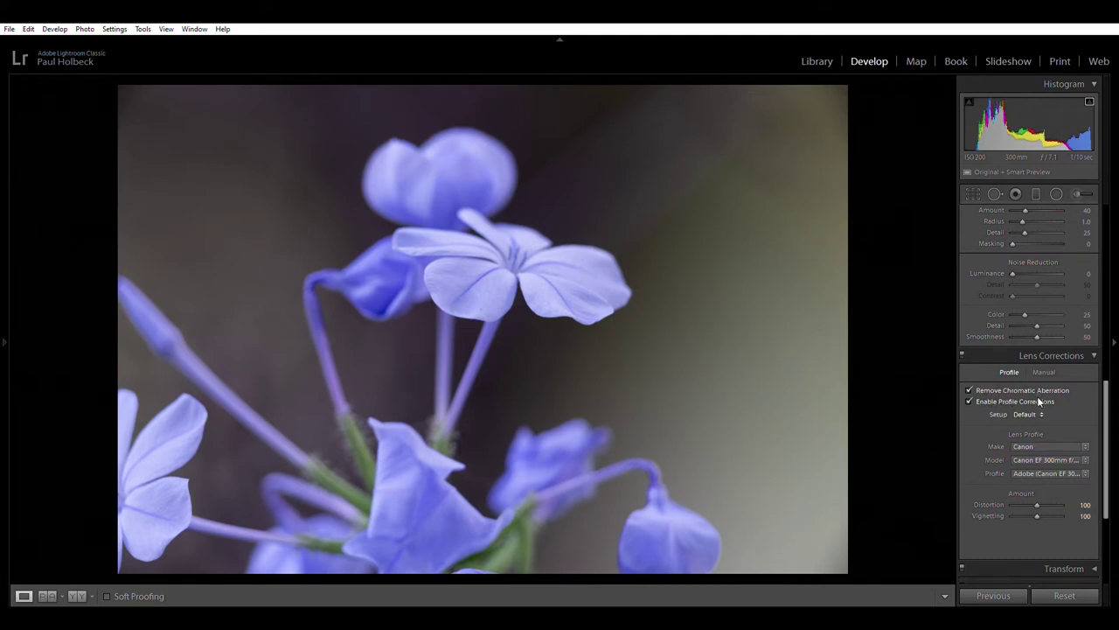
scroll(977, 349, up, 8)
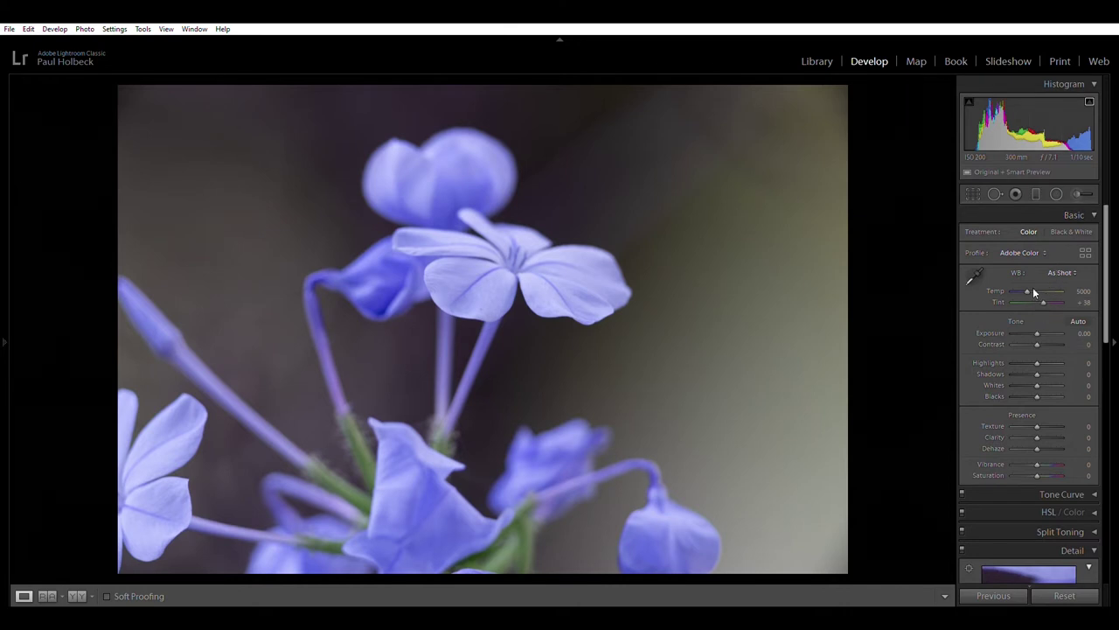
Compare the Auto, Daylight and Cloudy white balance presets on the blue flower photo and settle on Shade
key(ctrl+shift+u)
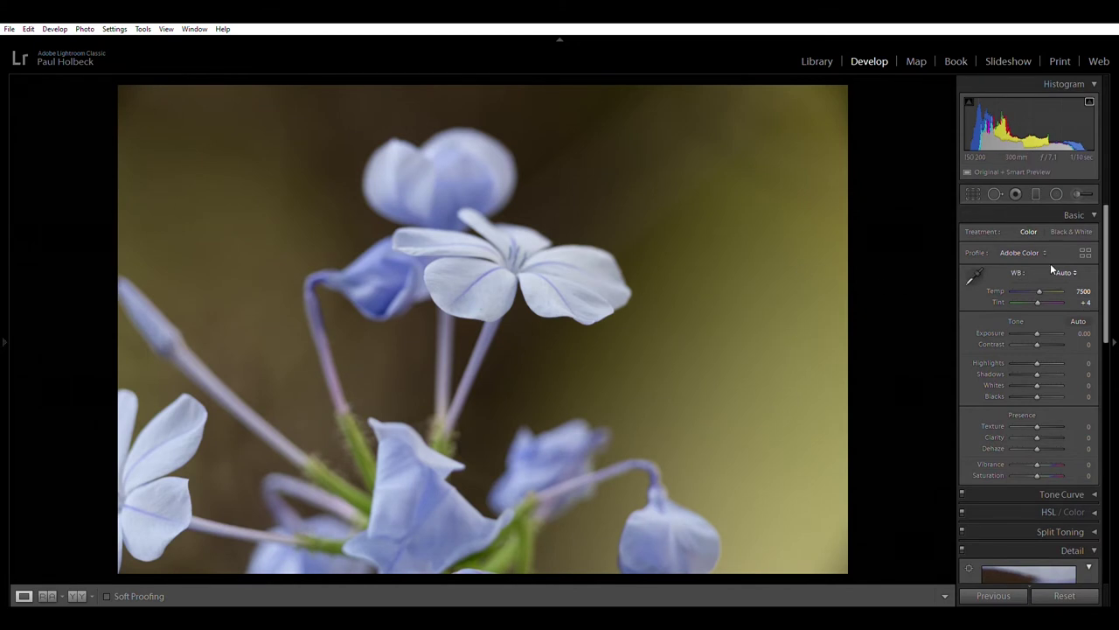
click(1053, 262)
click(1035, 290)
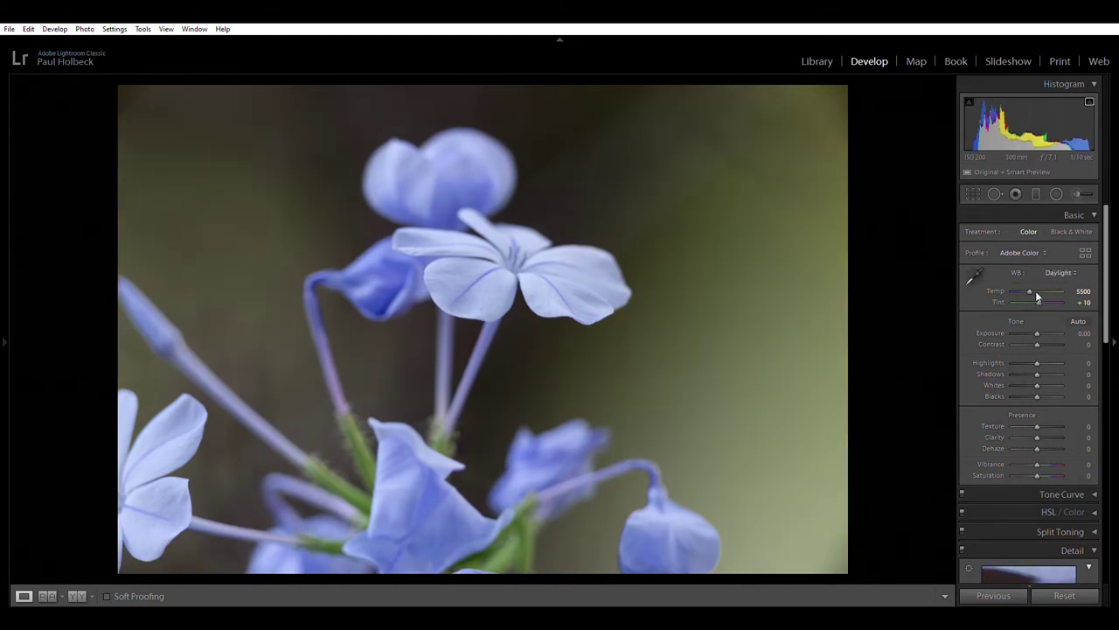
key(Down)
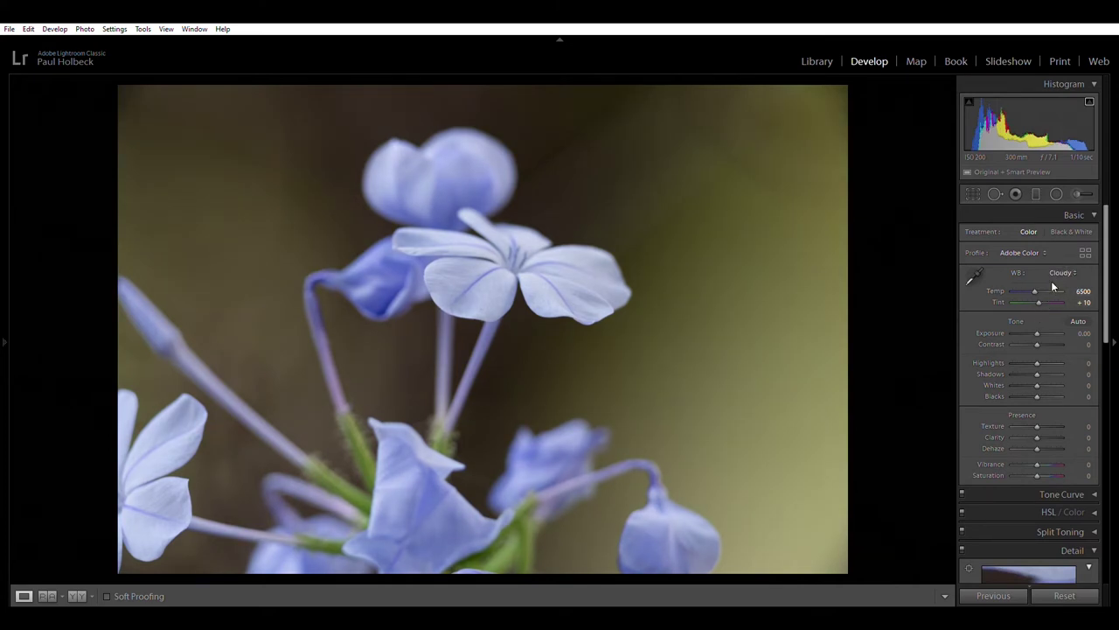
key(Down)
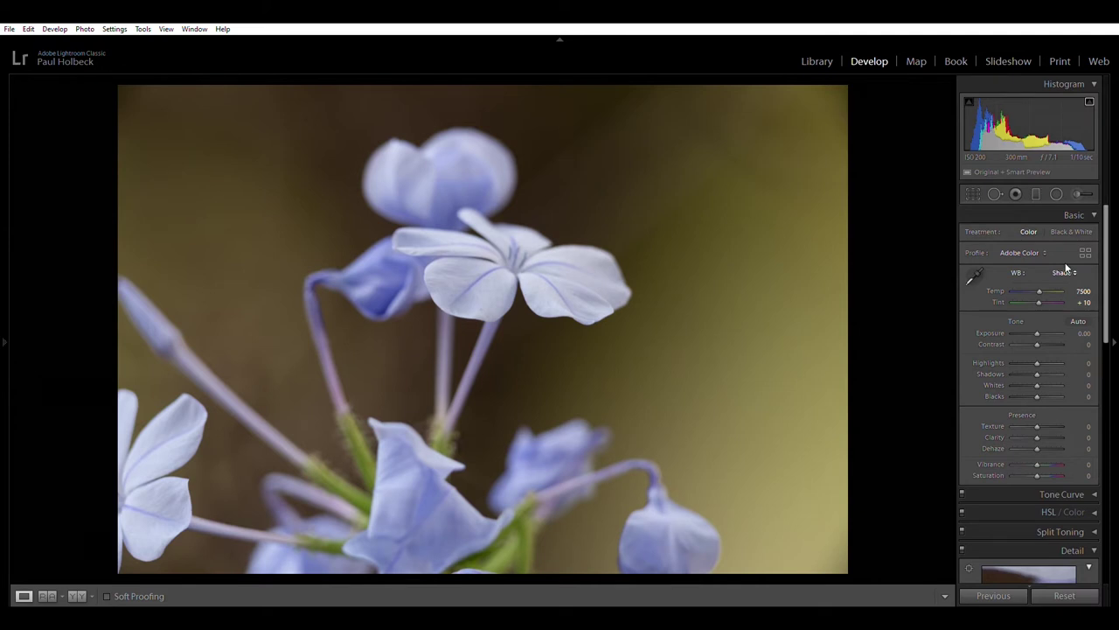
key(ctrl+shift+u)
key(ctrl+z)
Set Contrast to +25 and lower Highlights to -55 on the blue flower photo
scroll(1039, 335, up, 5)
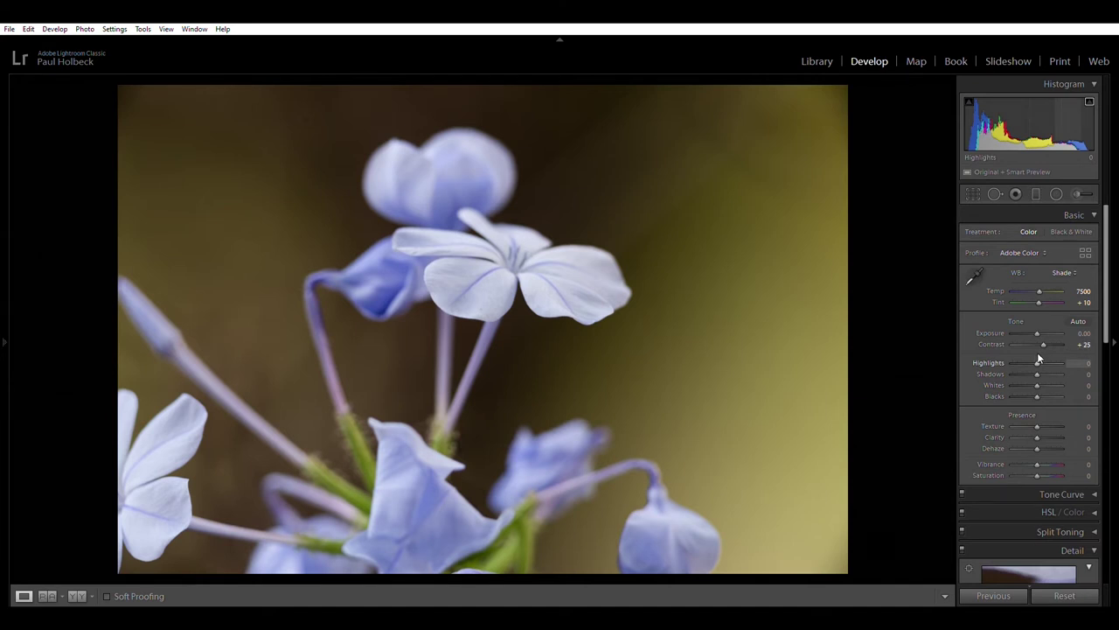
scroll(1039, 357, down, 6)
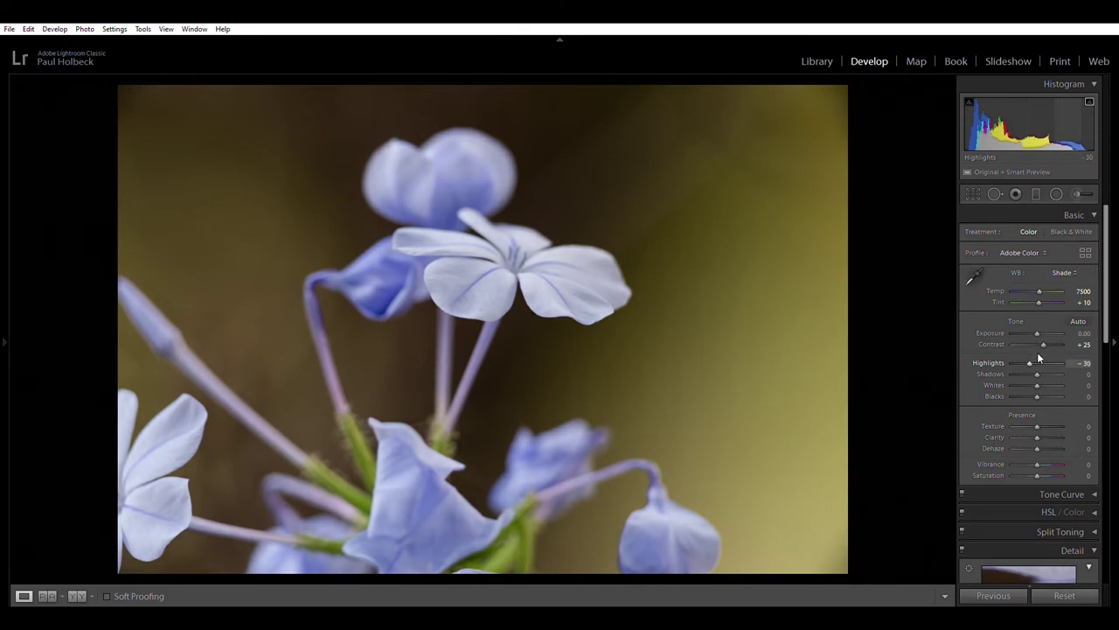
scroll(1039, 357, down, 3)
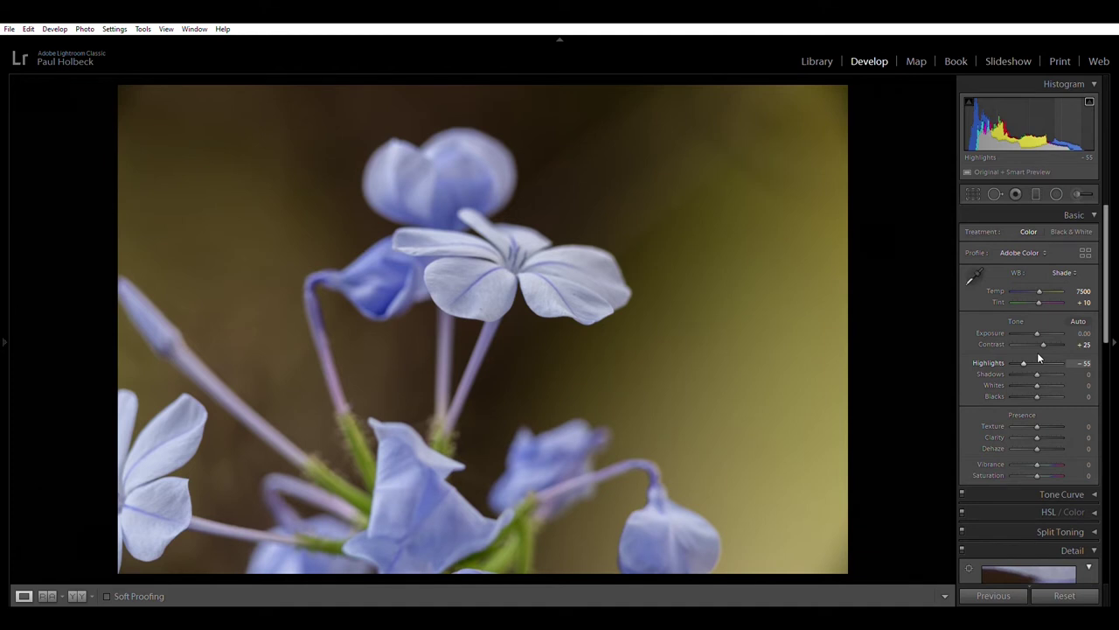
Lower Shadows to -40 to darken the background behind the blue flowers
scroll(1036, 365, down, 2)
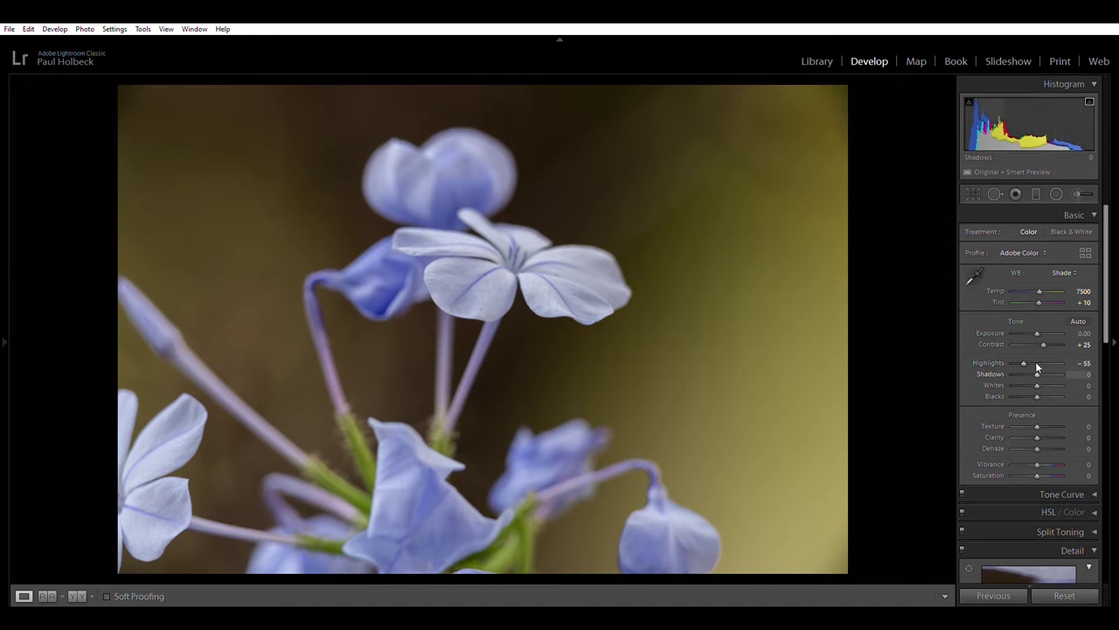
scroll(1037, 367, down, 4)
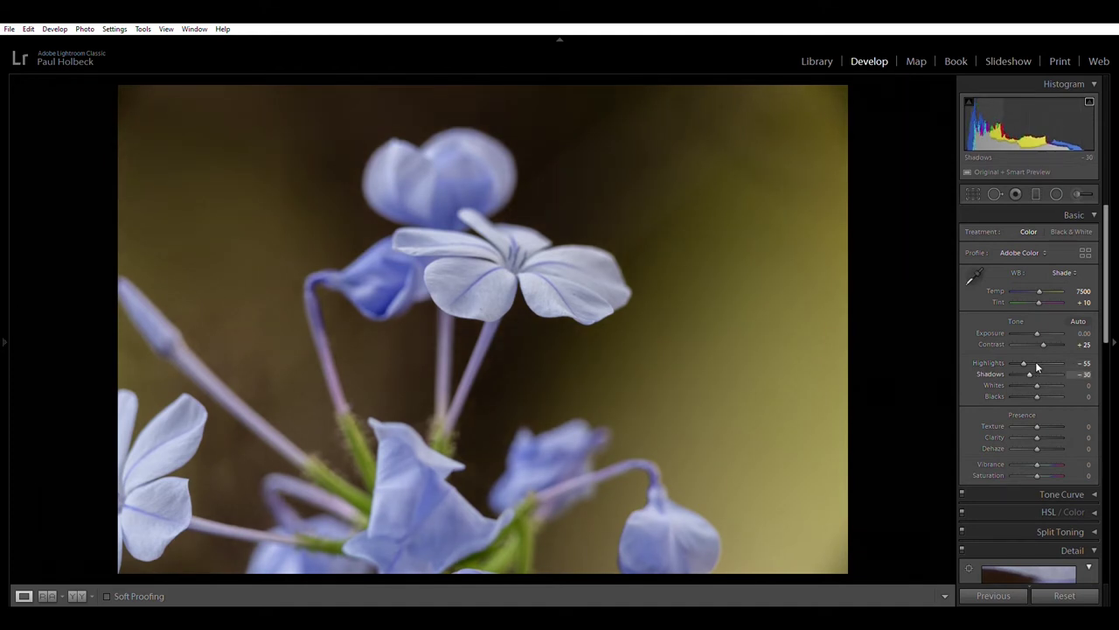
scroll(1037, 366, down, 1)
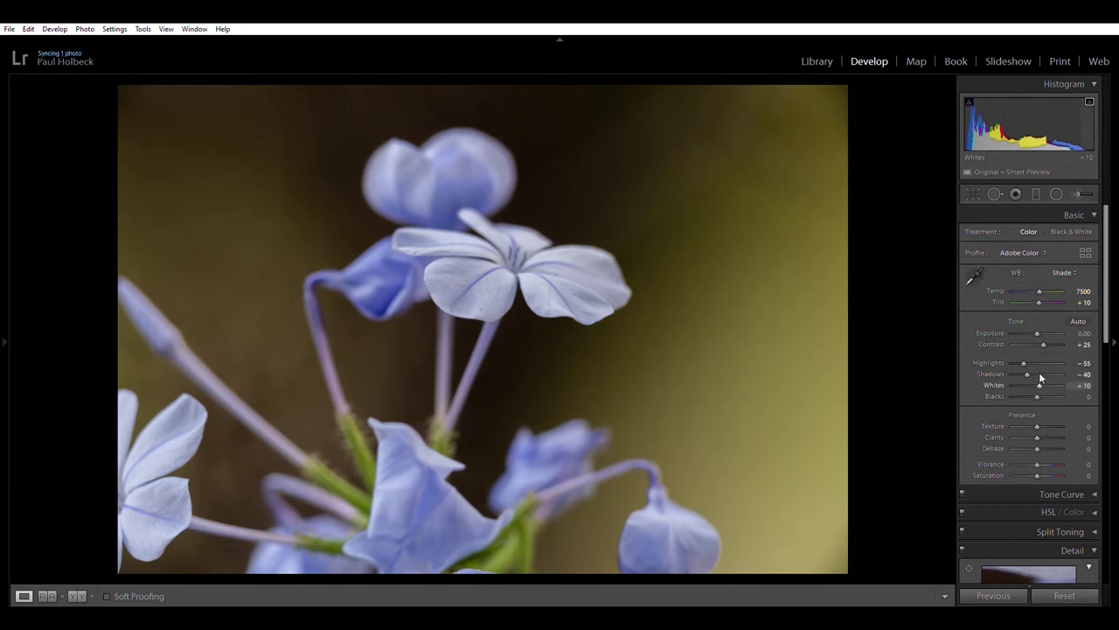
Try raising Whites to about +30 and return the value to 0
key(shift+Up)
key(shift+Up)
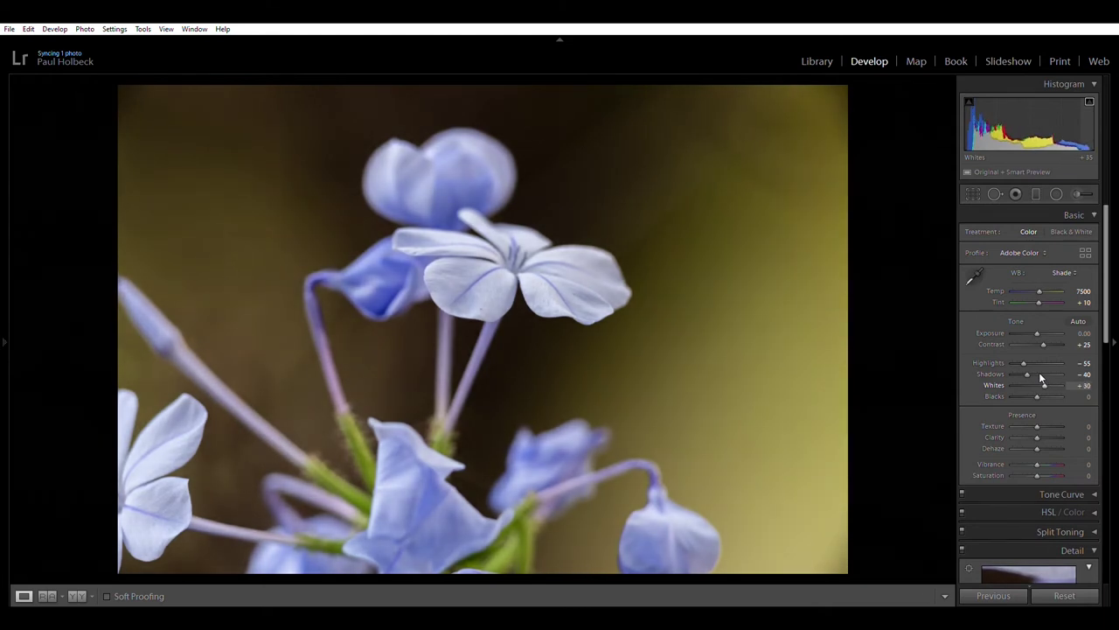
key(shift+Down)
key(Down)
key(Down)
key(Down)
key(Down)
Try Blacks at -20 and +15 and return the value to 0
key(period)
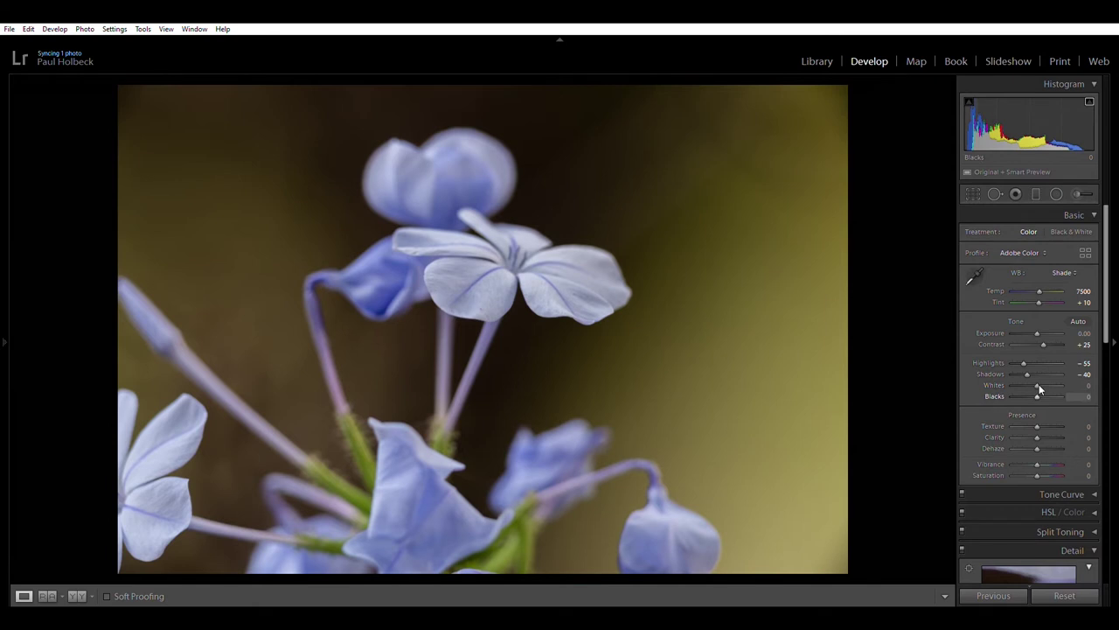
key(shift+Down)
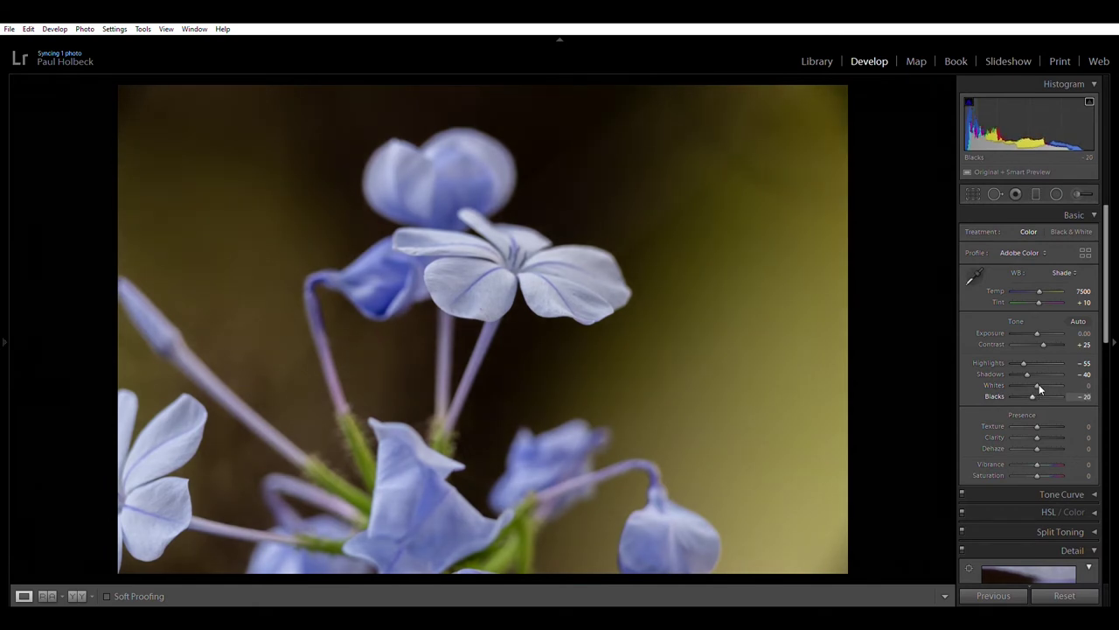
key(shift+Up)
key(Up)
key(Up)
key(Up)
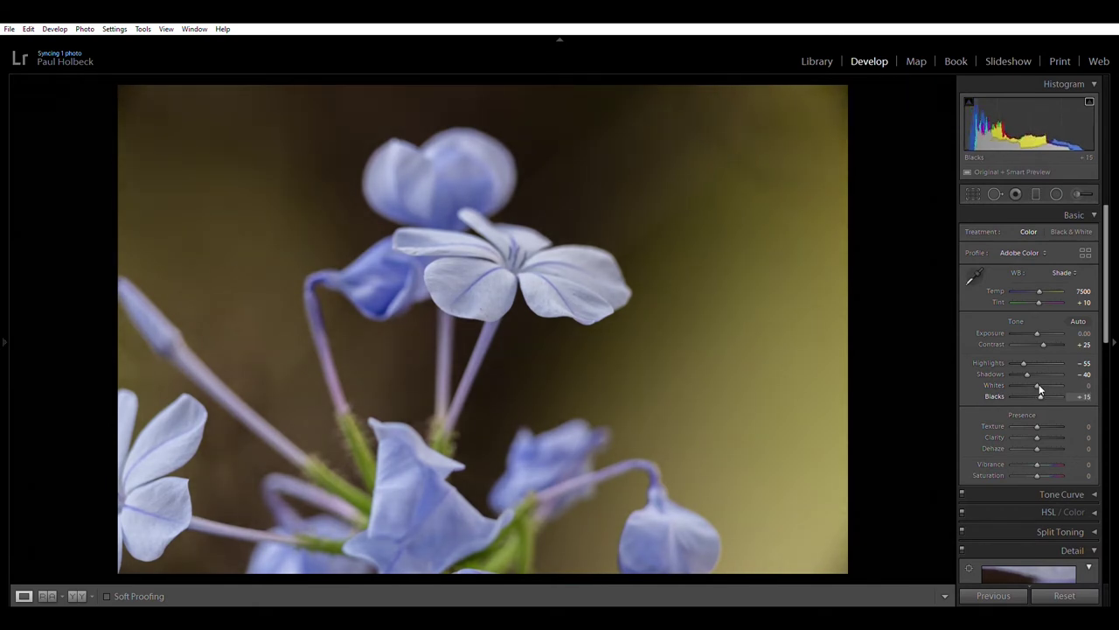
key(Down)
key(Down)
key(Down)
Raise Texture to +30 to bring out detail in the petals
key(period)
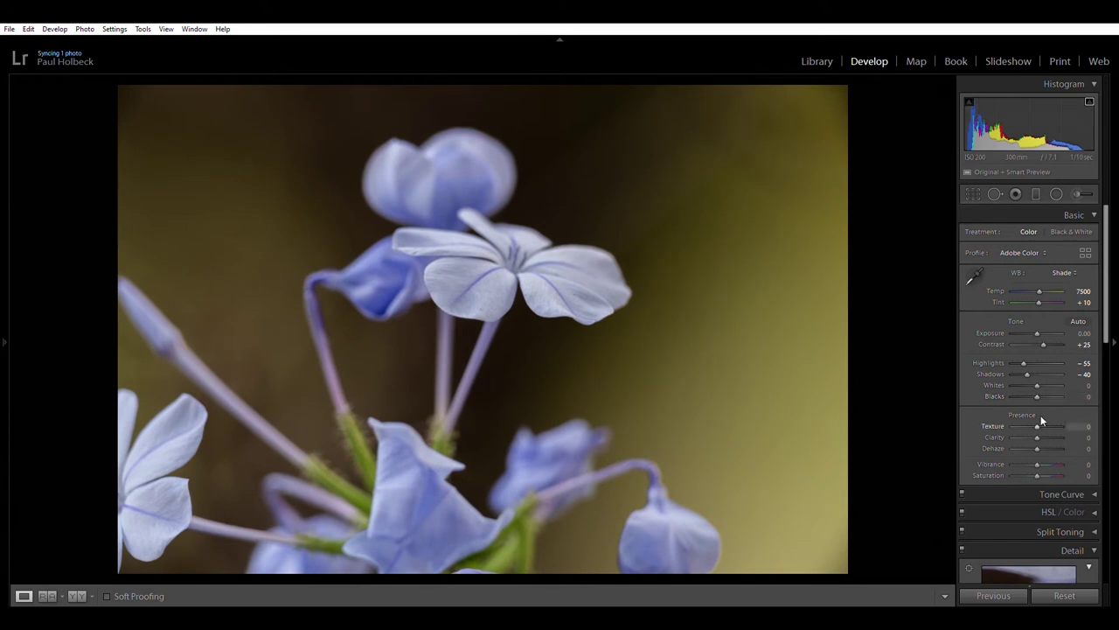
key(Up)
key(Up)
key(Up)
key(Up)
key(Up)
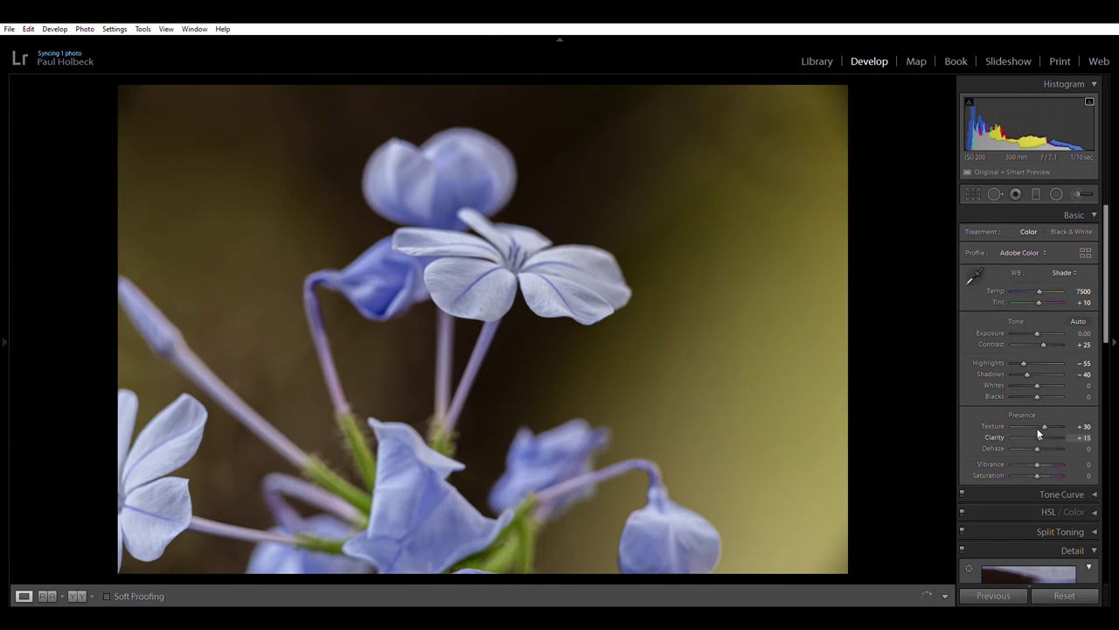
Try higher and lower Clarity values on the blue flower photo and settle on +5
key(Up)
key(Up)
key(Down)
key(Down)
key(Down)
key(Down)
key(Down)
key(Down)
key(Up)
key(Up)
key(Up)
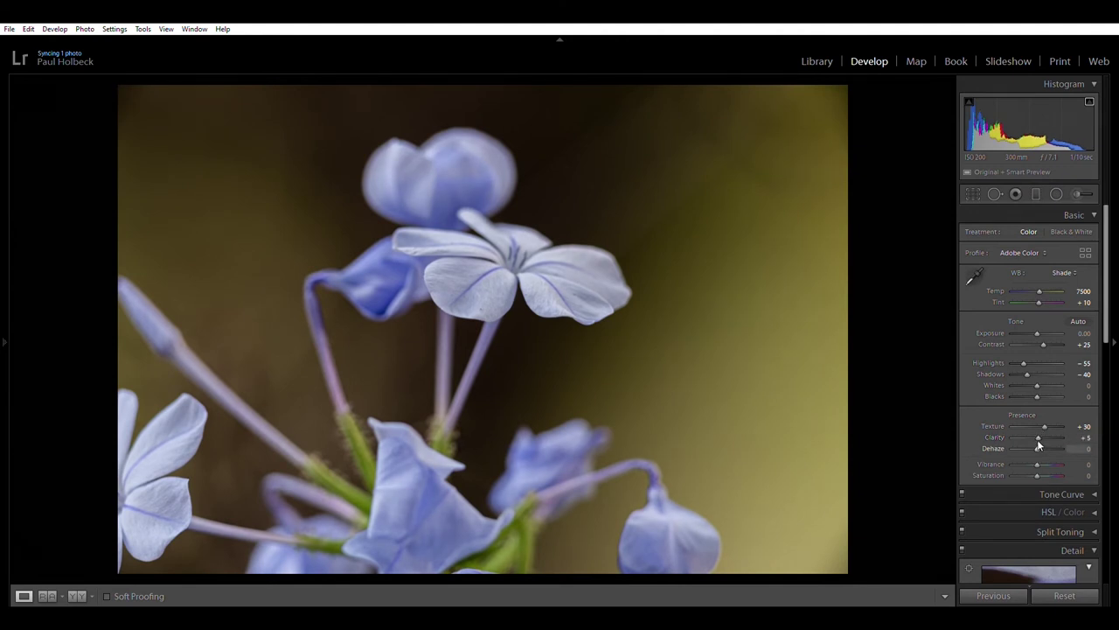
Try a higher Dehaze value and lower it to -30 for a softer look
key(Up)
key(Up)
key(Down)
key(Down)
key(Down)
key(Down)
key(Down)
key(Down)
key(Down)
key(Down)
key(Down)
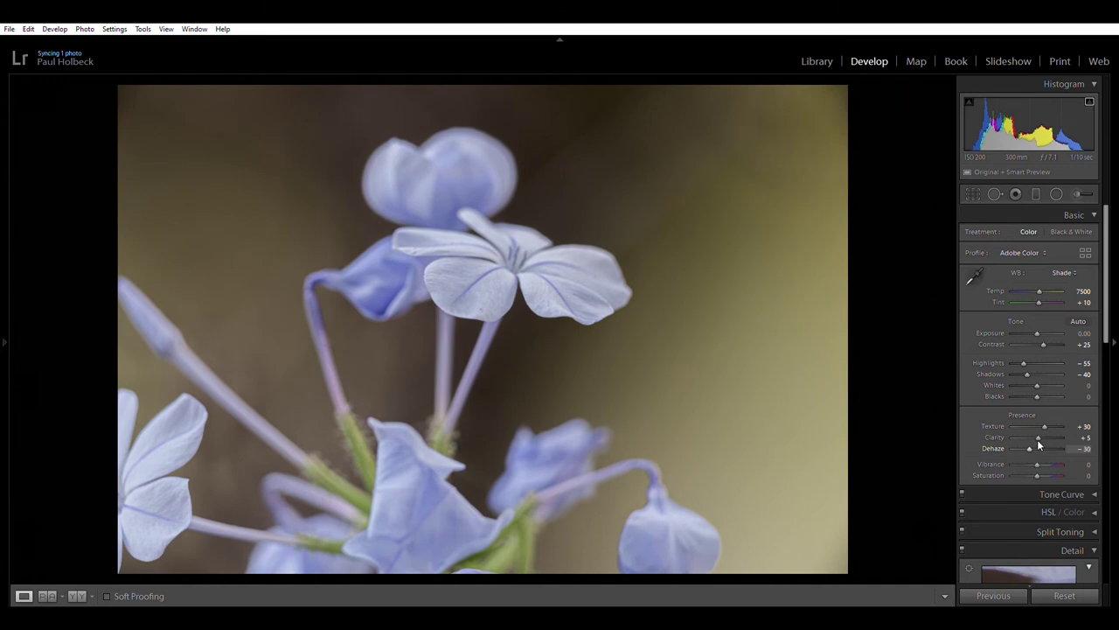
Try higher Dehaze values on the blue flower photo and settle on +5
key(Up)
key(Up)
key(Up)
key(Up)
key(Up)
key(Up)
key(Up)
key(Up)
key(Up)
key(Down)
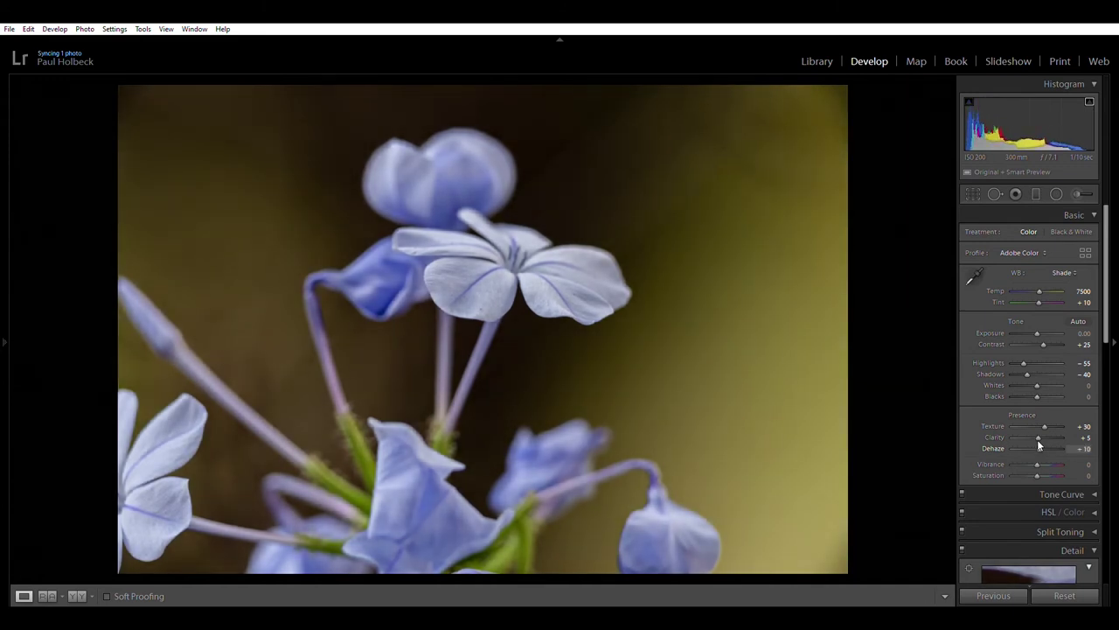
key(Down)
Raise Vibrance to +20 and lower Saturation to -10
key(Up)
key(Up)
key(Up)
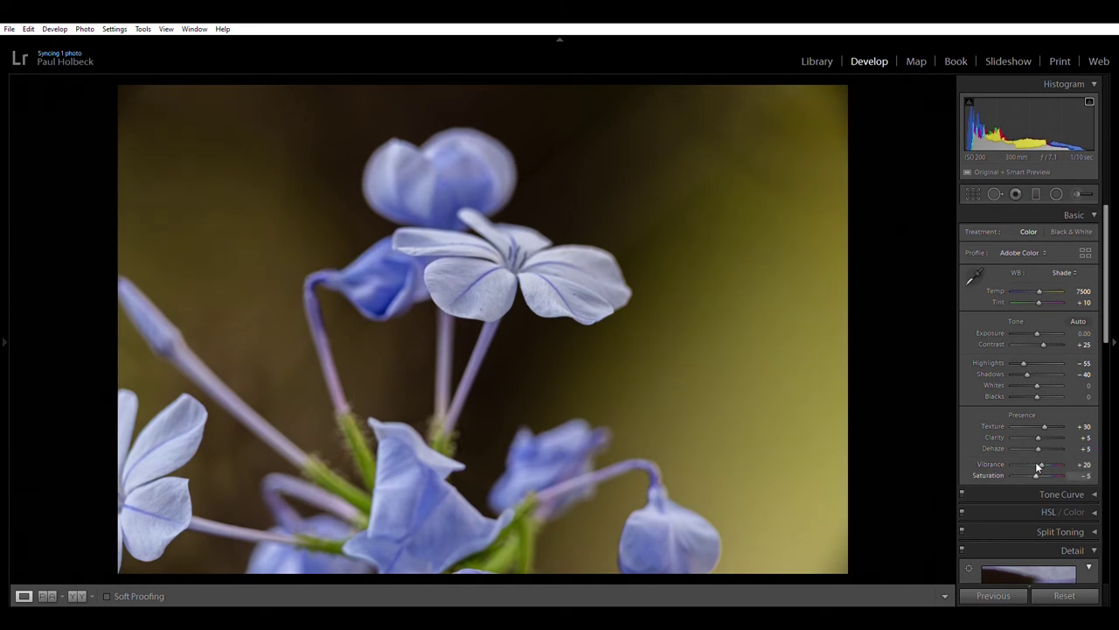
key(Down)
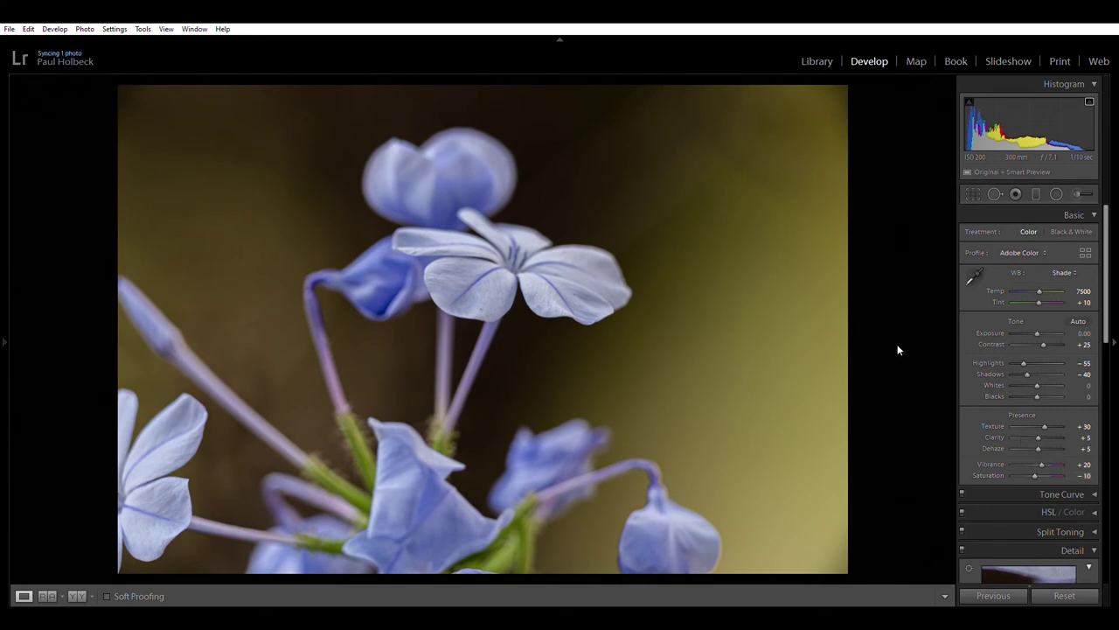
Compare the edited blue flower photo with its unedited version twice, ending on the edited version
key(backslash)
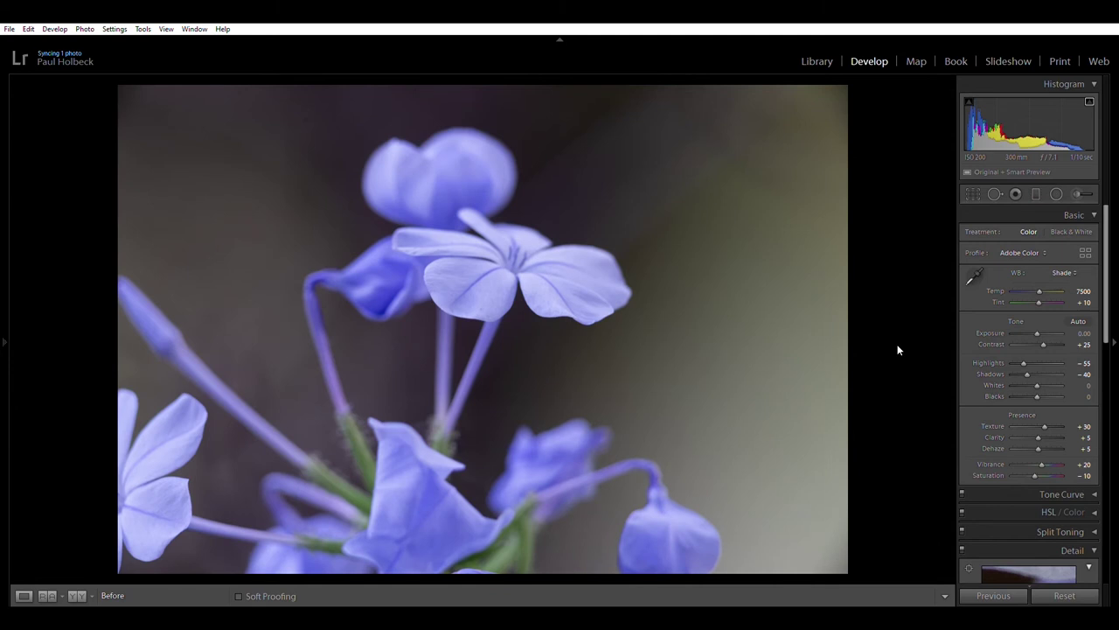
key(backslash)
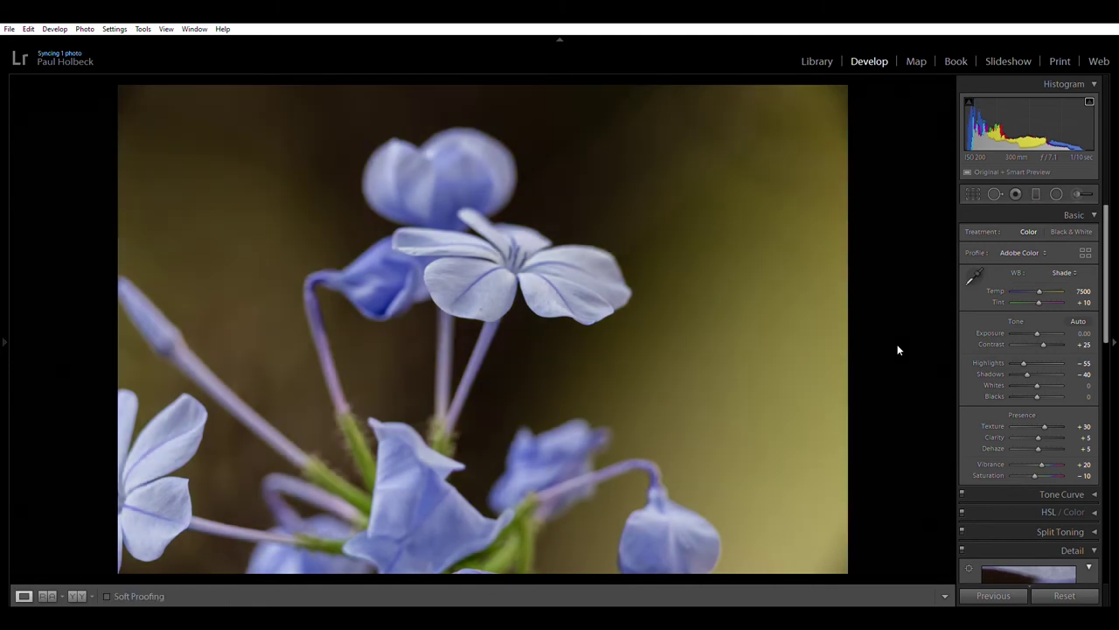
key(backslash)
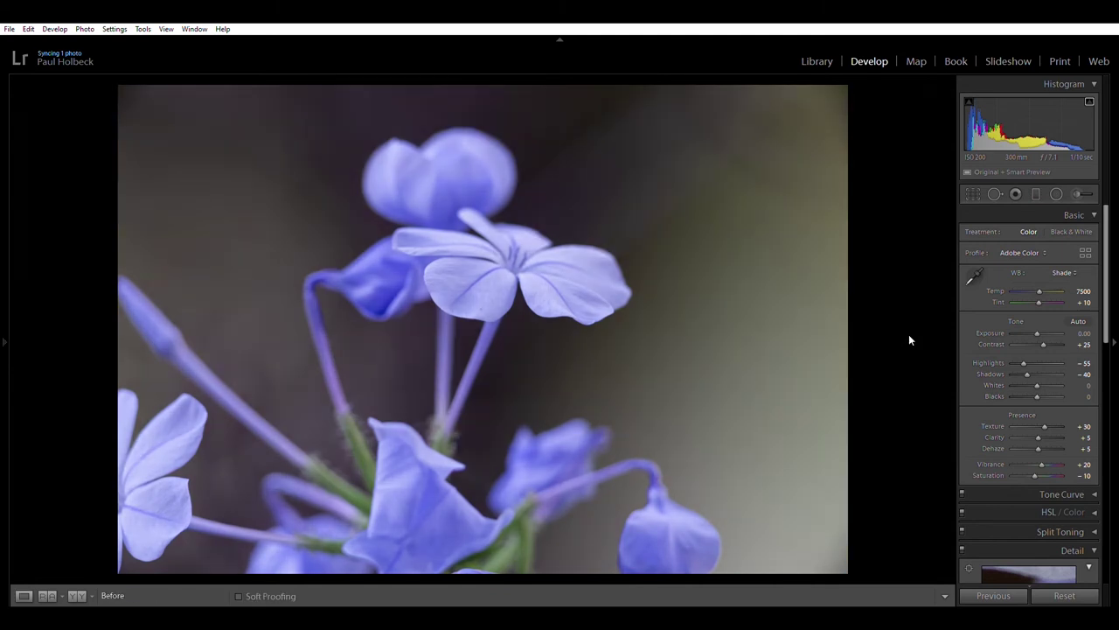
key(backslash)
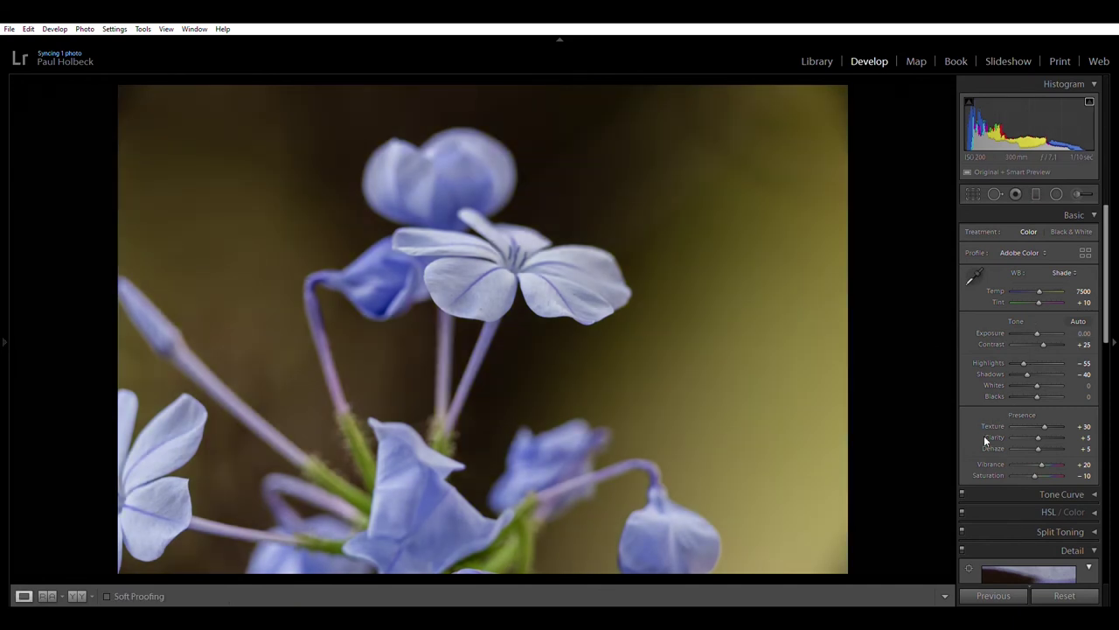
Set the Sharpening Amount to 65
scroll(980, 437, down, 4)
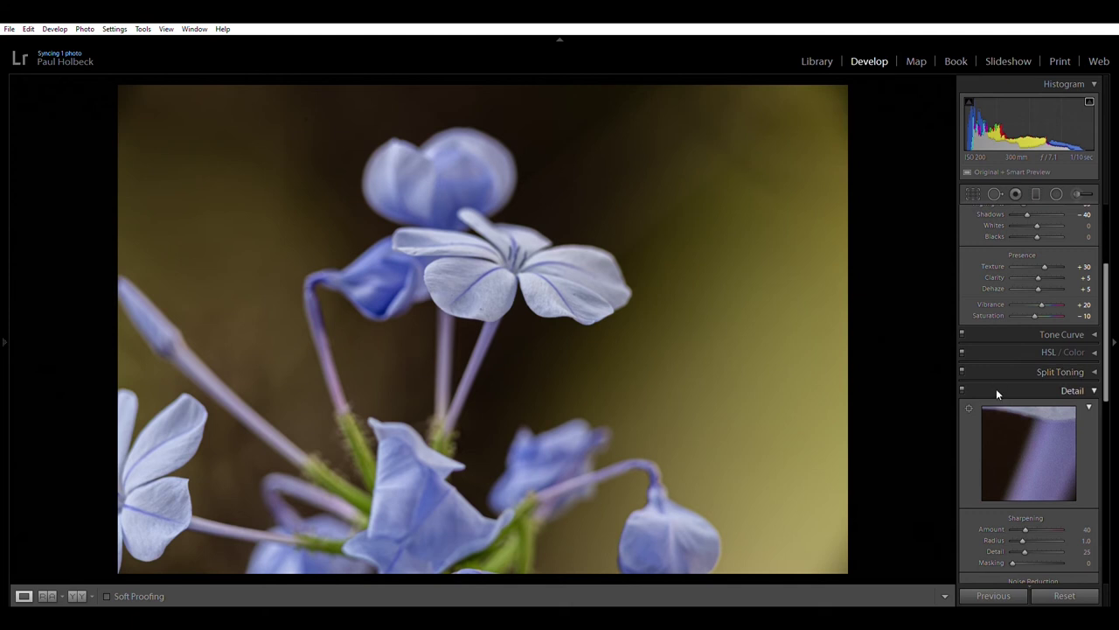
drag(1028, 526, 1029, 526)
Try a Post-Crop Vignetting Amount of -15 and reduce the effect to -10
scroll(976, 489, down, 5)
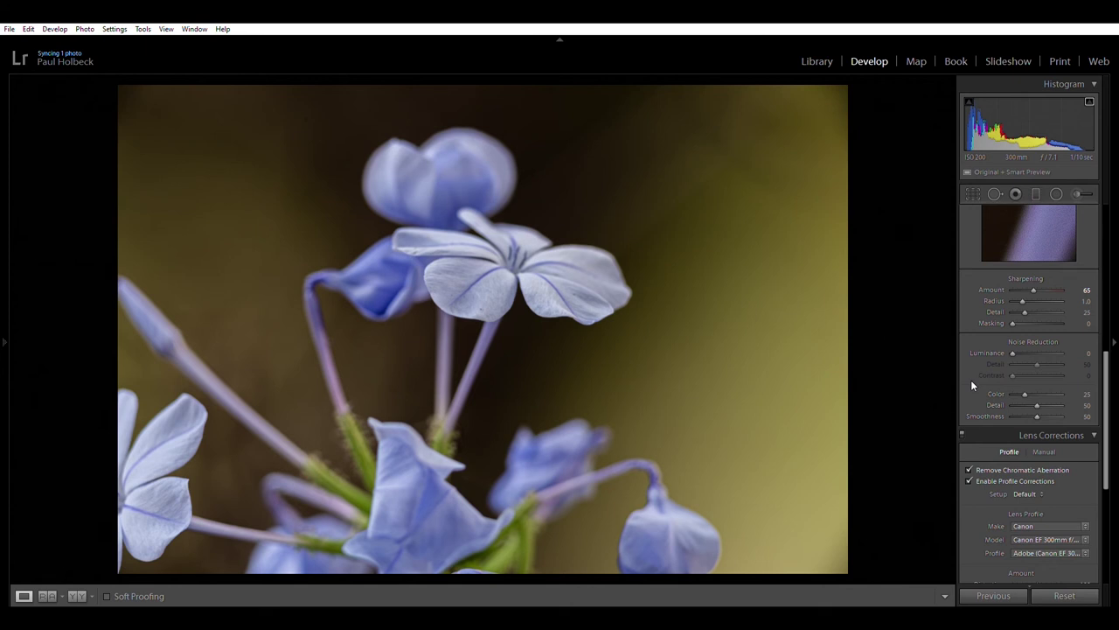
scroll(972, 381, down, 4)
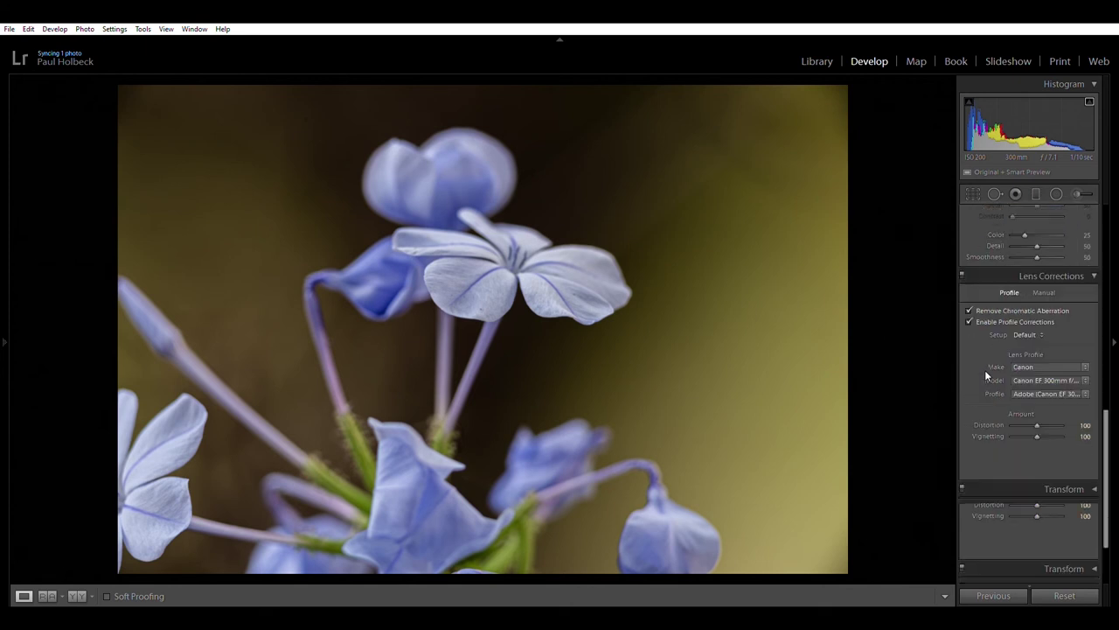
scroll(1014, 429, down, 2)
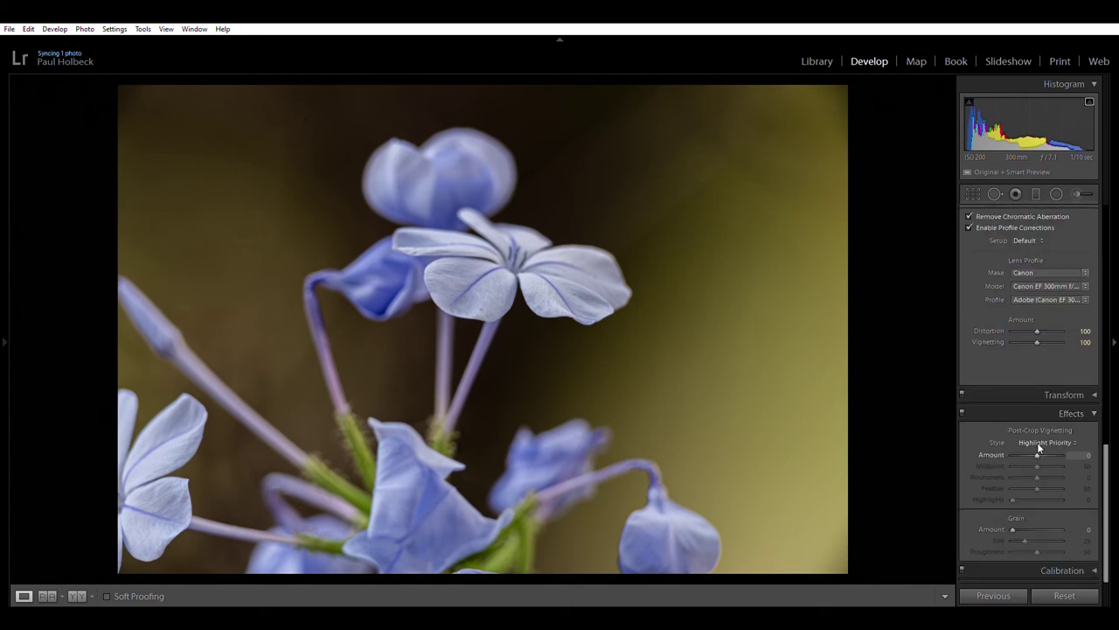
scroll(1037, 442, down, 2)
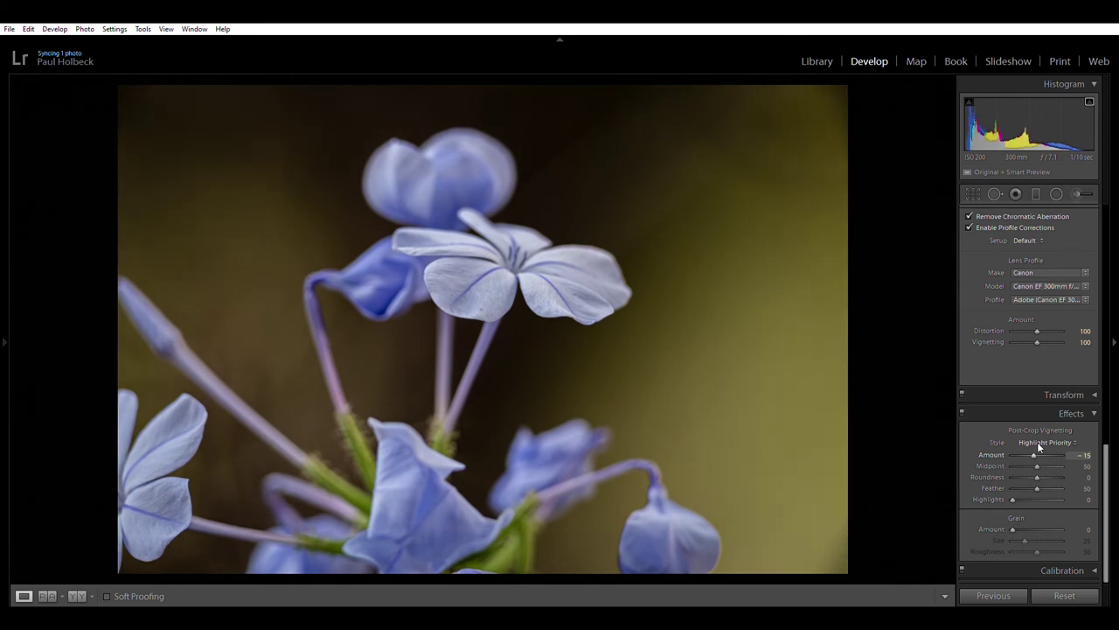
scroll(1037, 442, up, 1)
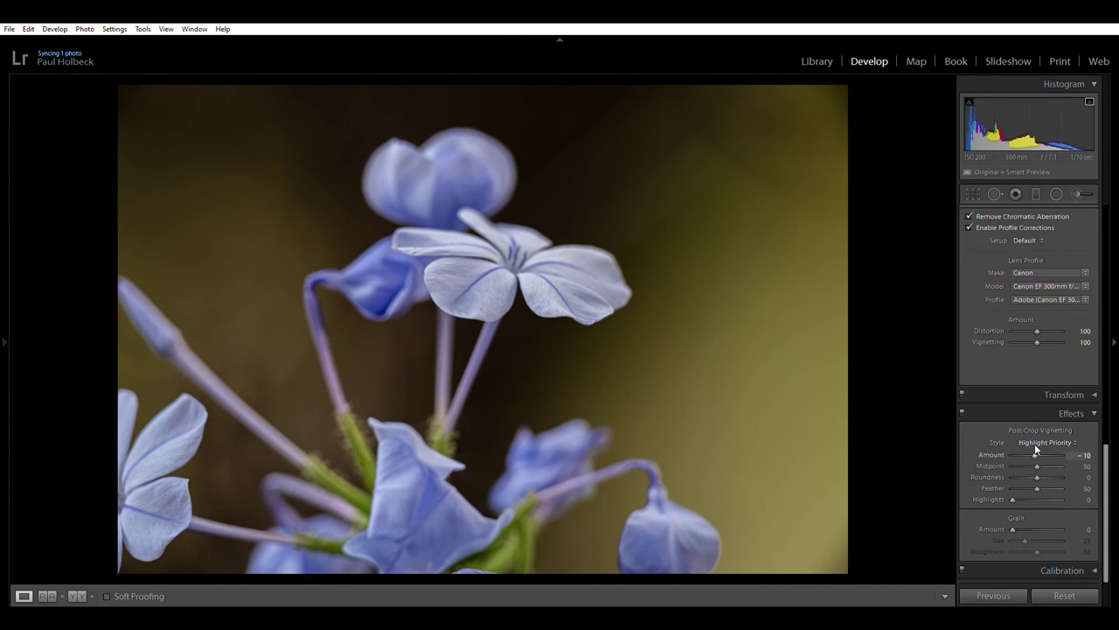
Try a much stronger Post-Crop Vignetting Amount of -50 and settle on -15
key(Down)
key(Down)
key(Down)
key(Down)
key(Down)
key(Down)
key(Down)
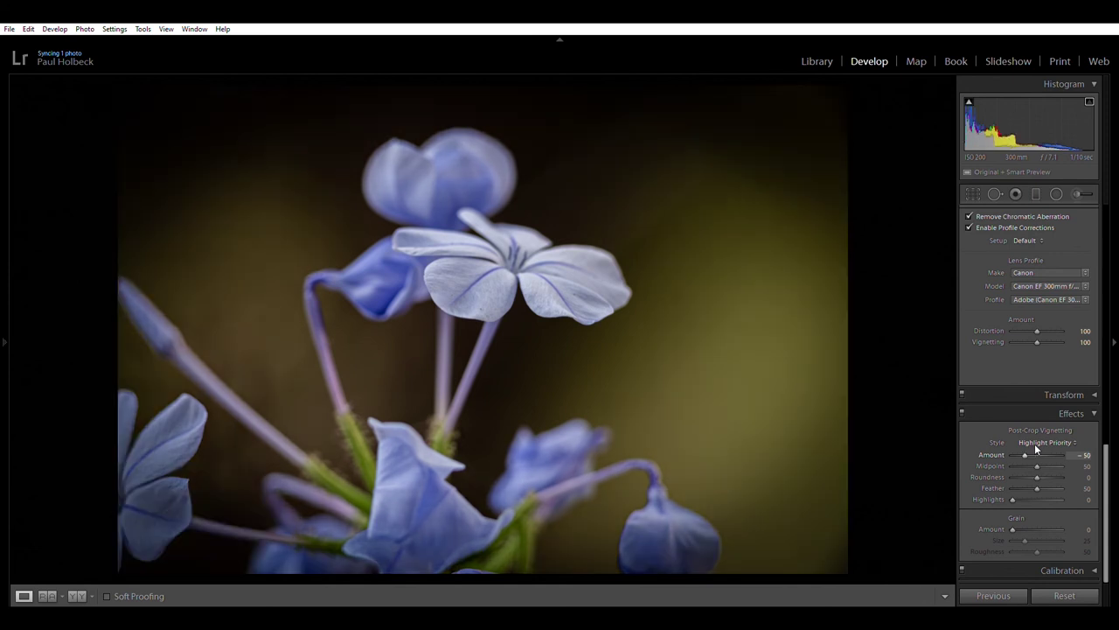
key(Up)
key(Up)
key(Up)
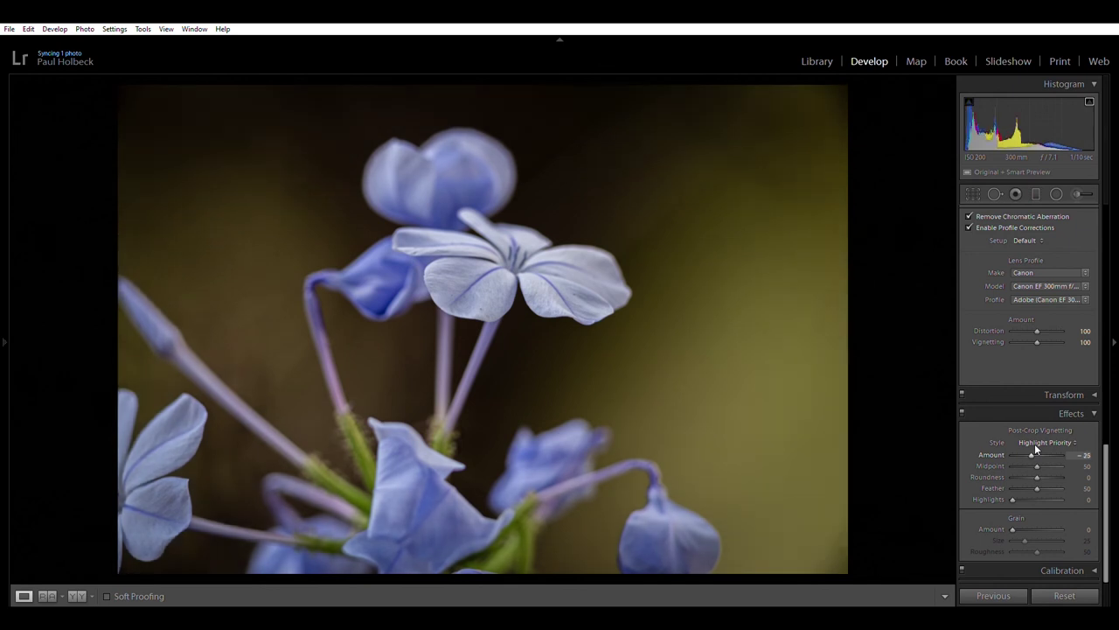
key(Up)
key(Up)
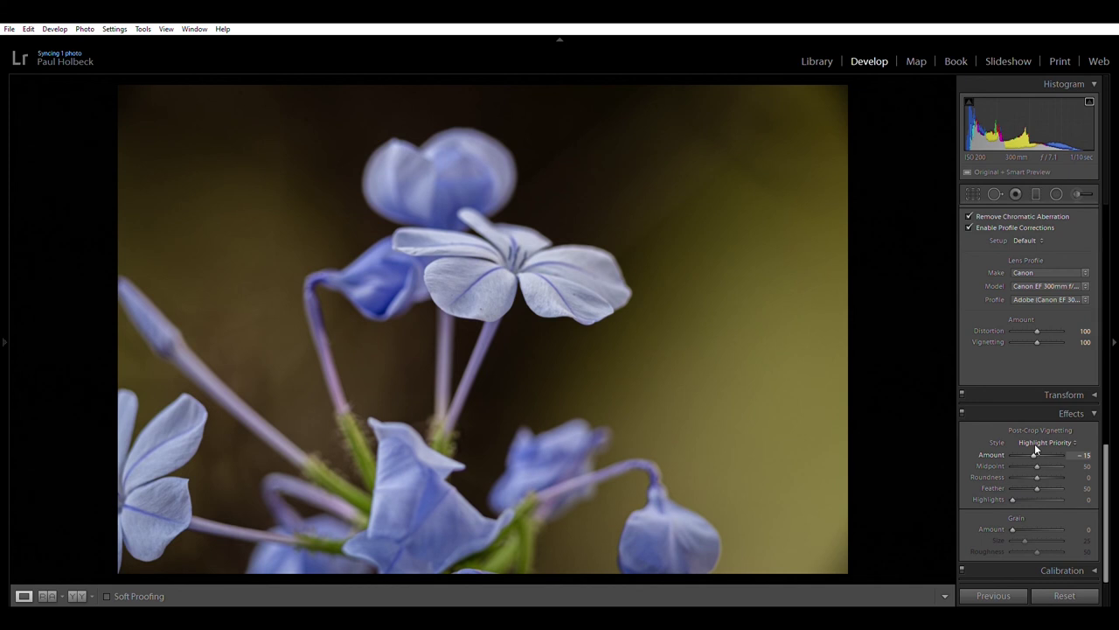
Return to the Basic adjustments and check the vignetted photo once more against its unedited version
scroll(969, 364, up, 10)
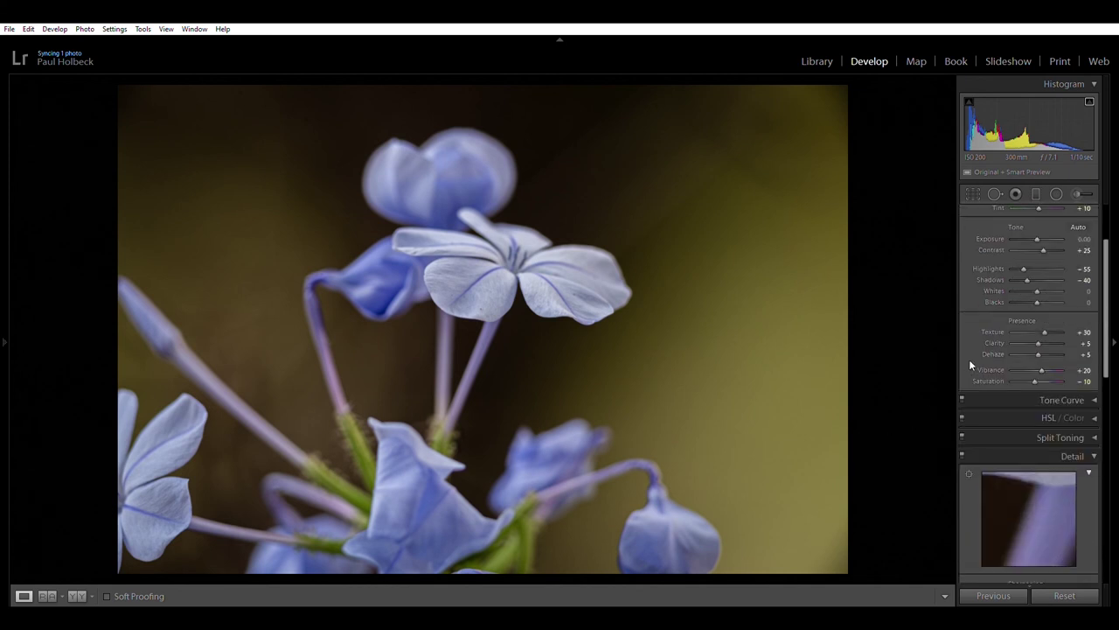
scroll(969, 365, up, 2)
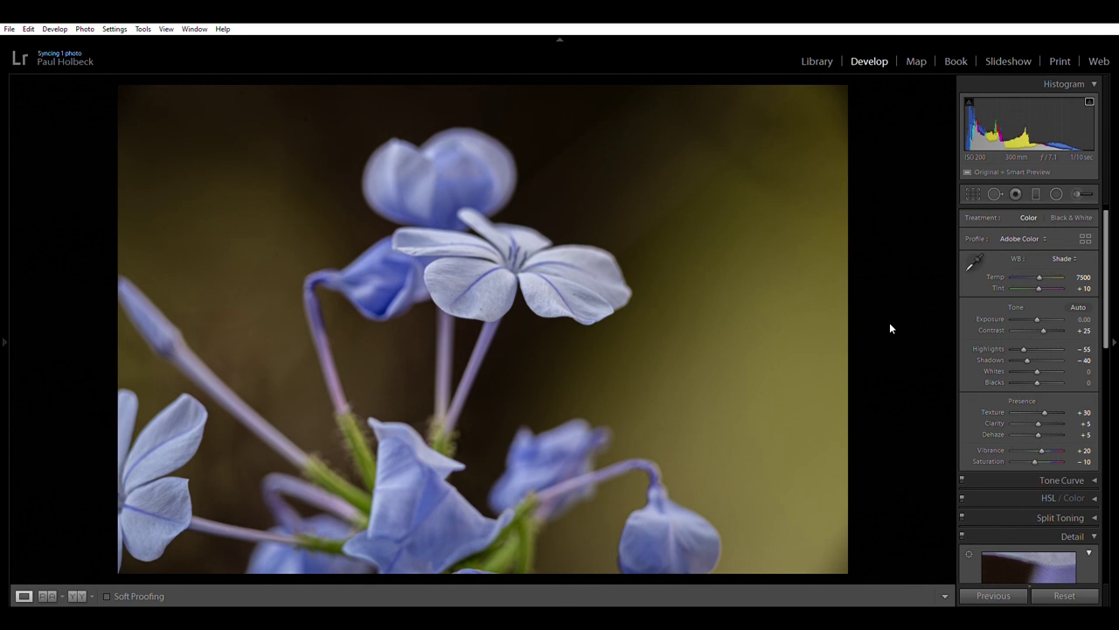
key(backslash)
key(backslash)
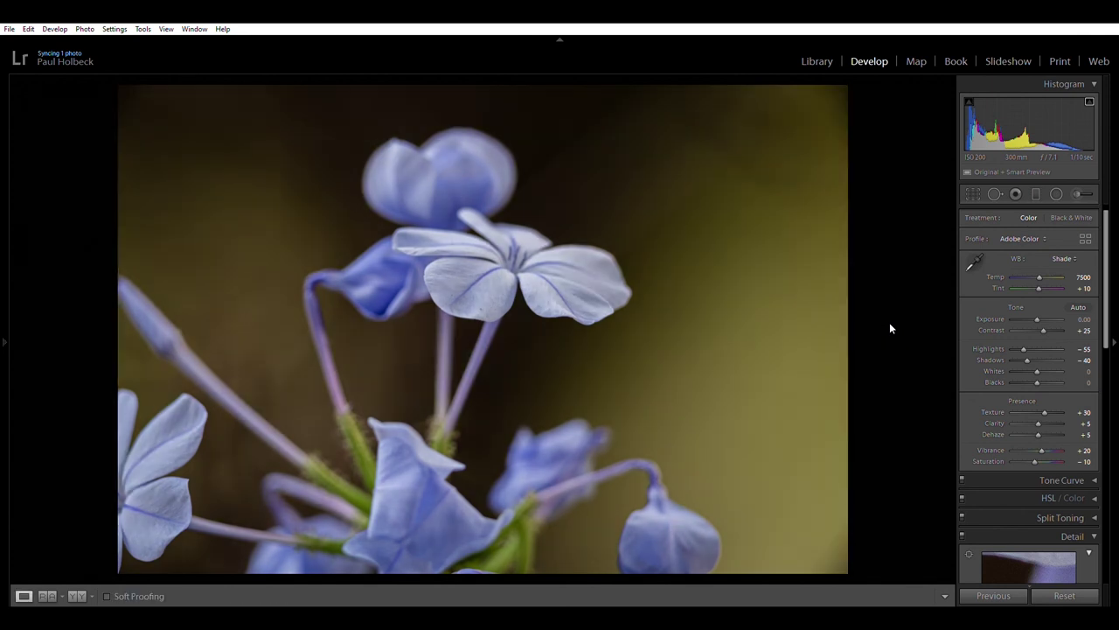